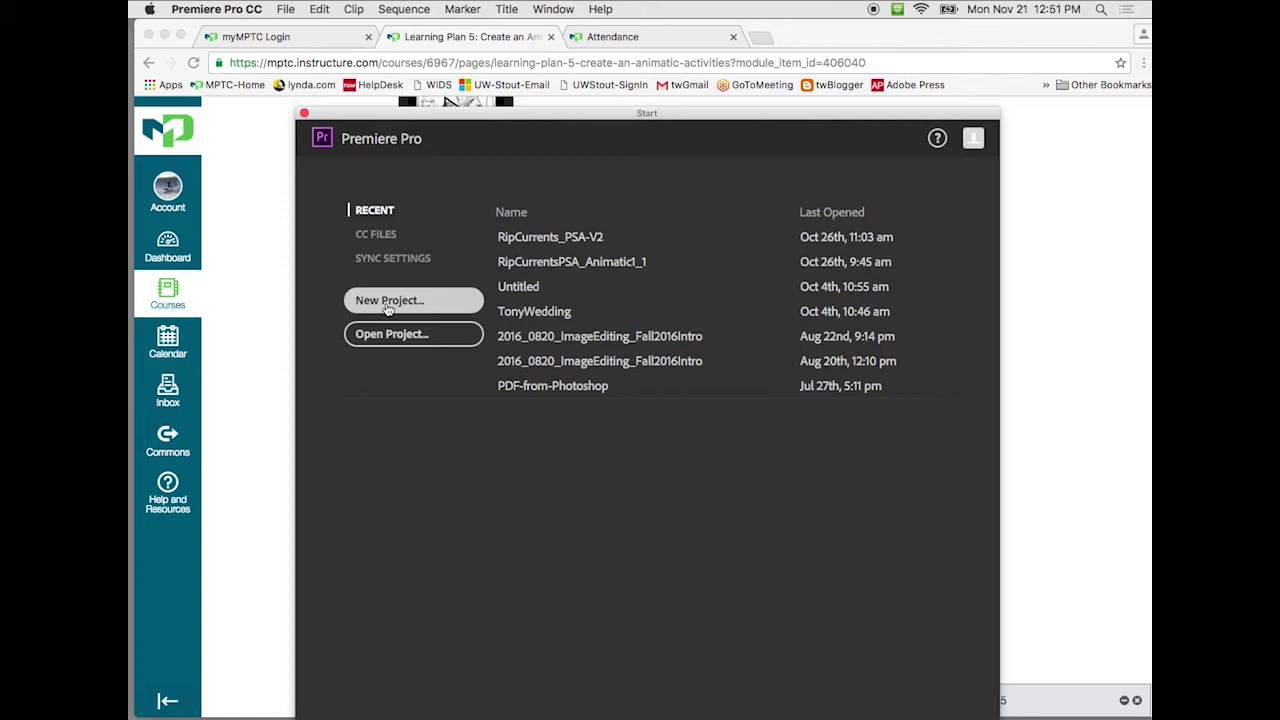
- Begin a new project from the Start screen and name it LP5_TestAnimatic_StinkyShoe
{"action": "left_click", "coordinate": [442, 305]}
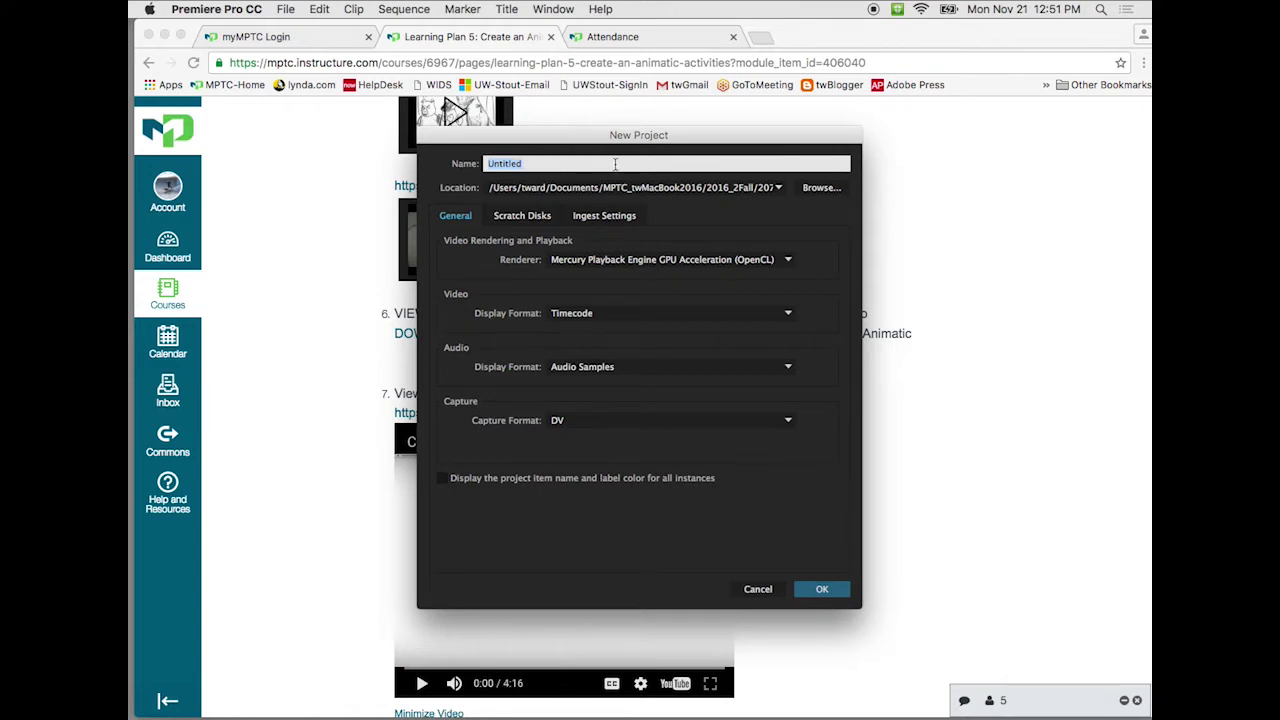
{"action": "type", "text": "LP5"}
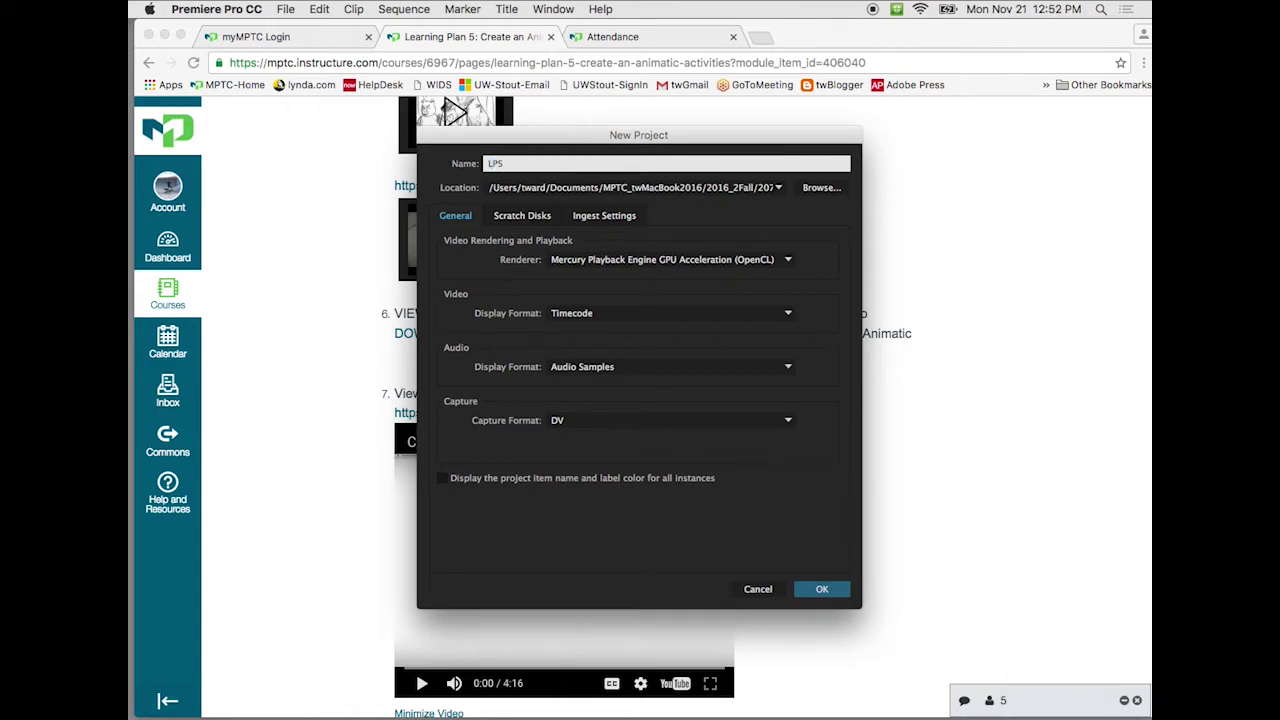
{"action": "type", "text": "_TestAnimatic_StinkyShoe"}
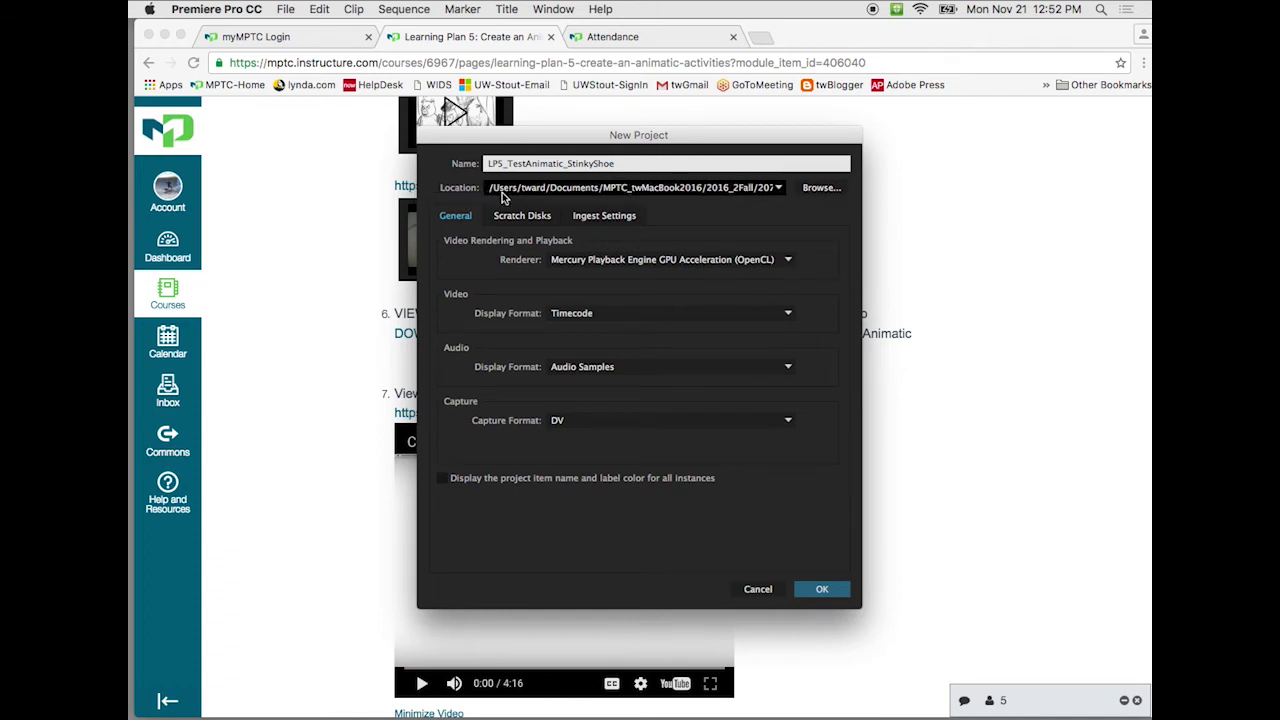
- Set the save location to MPTC_twMacBook2016 > 2016_2Fall > 207-122_BasicDrawing4Anim_Fall2016 > StinkyShoe_Animatice-elements_2016
{"action": "left_click", "coordinate": [822, 189]}
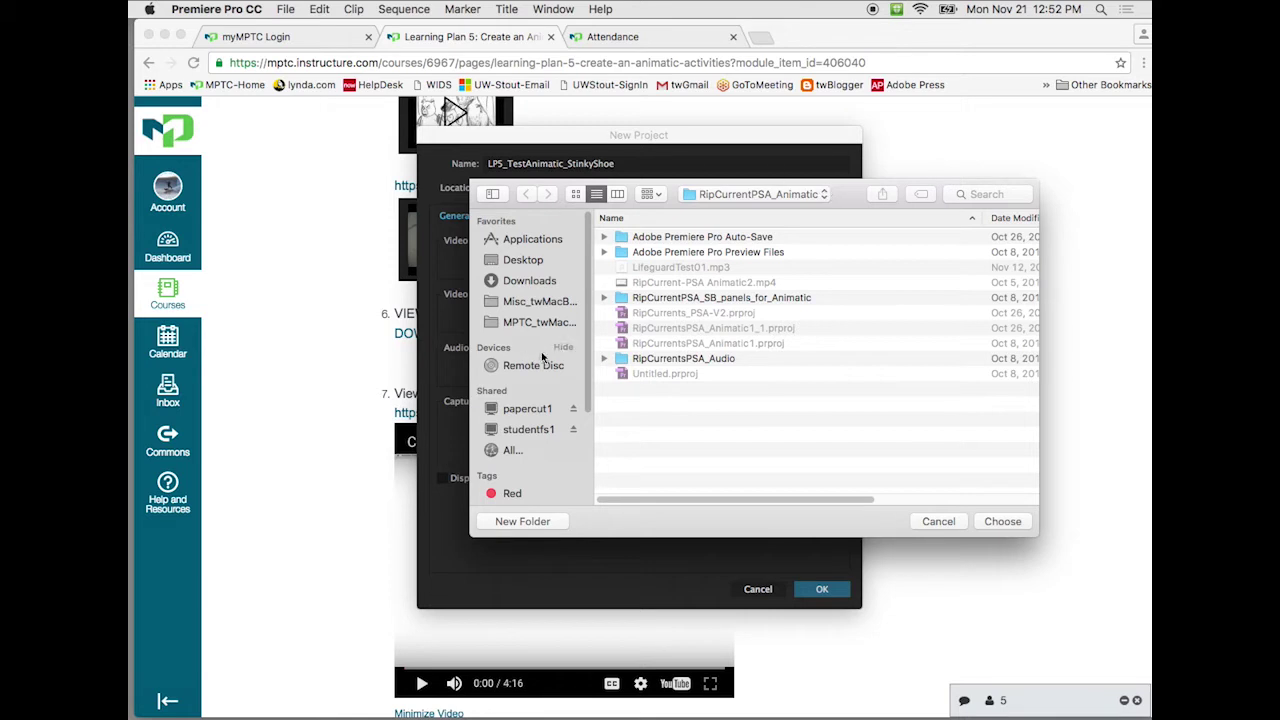
{"action": "left_click", "coordinate": [530, 325]}
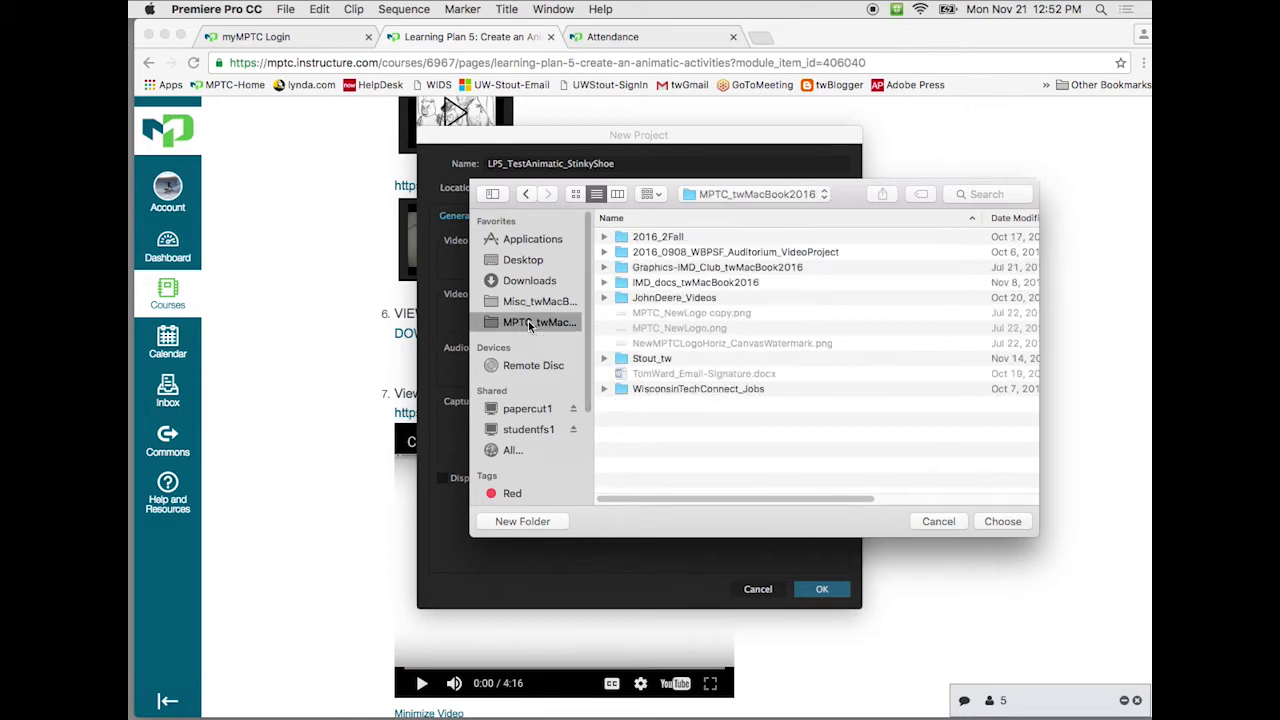
{"action": "double_click", "coordinate": [635, 238]}
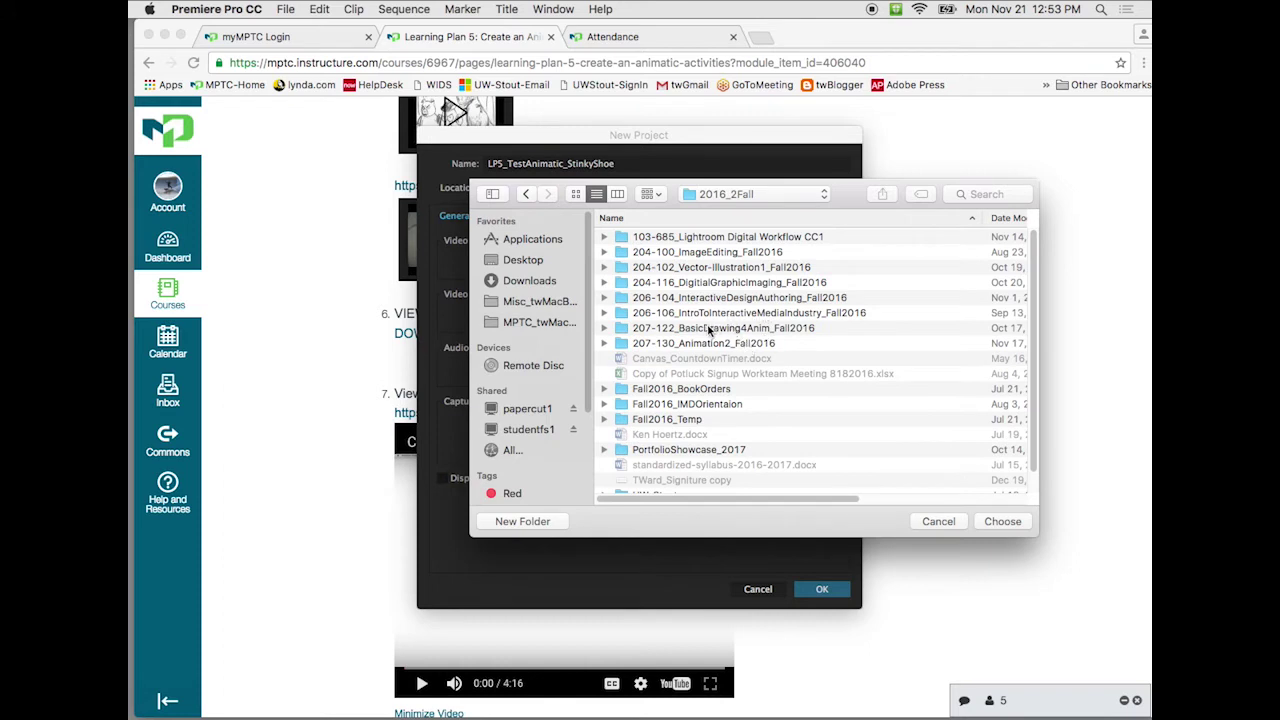
{"action": "double_click", "coordinate": [692, 333]}
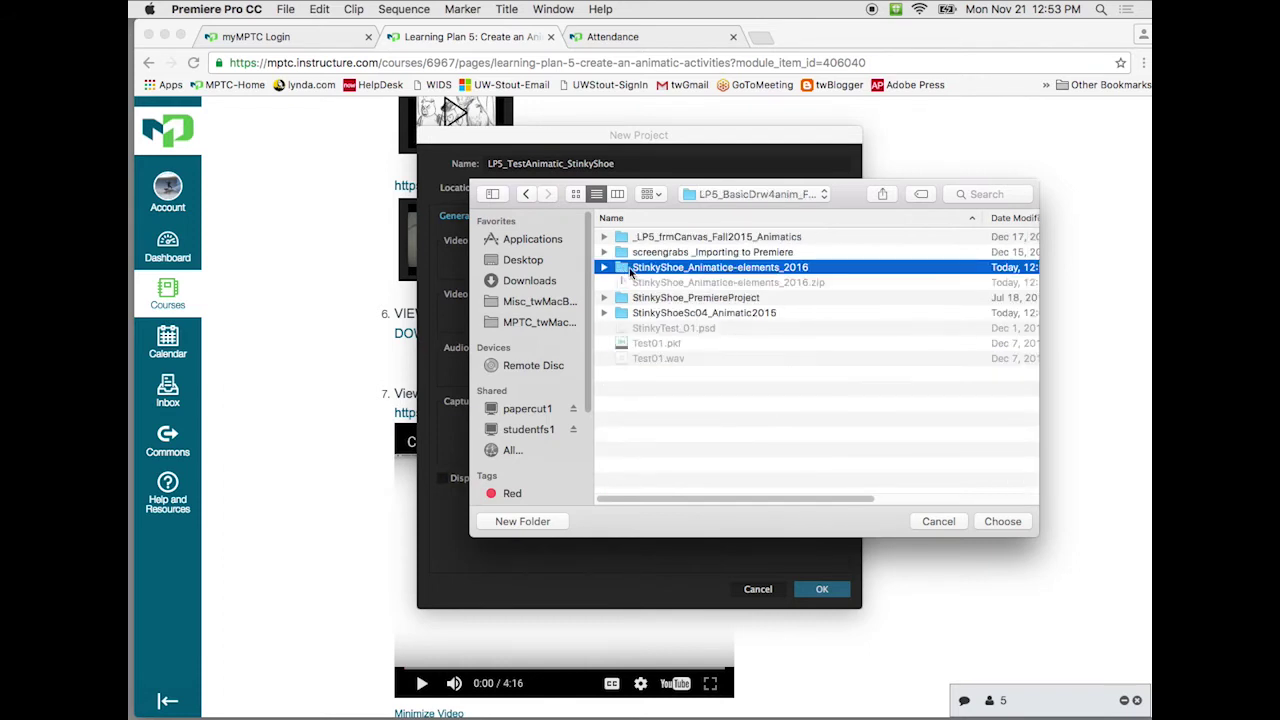
{"action": "double_click", "coordinate": [628, 270]}
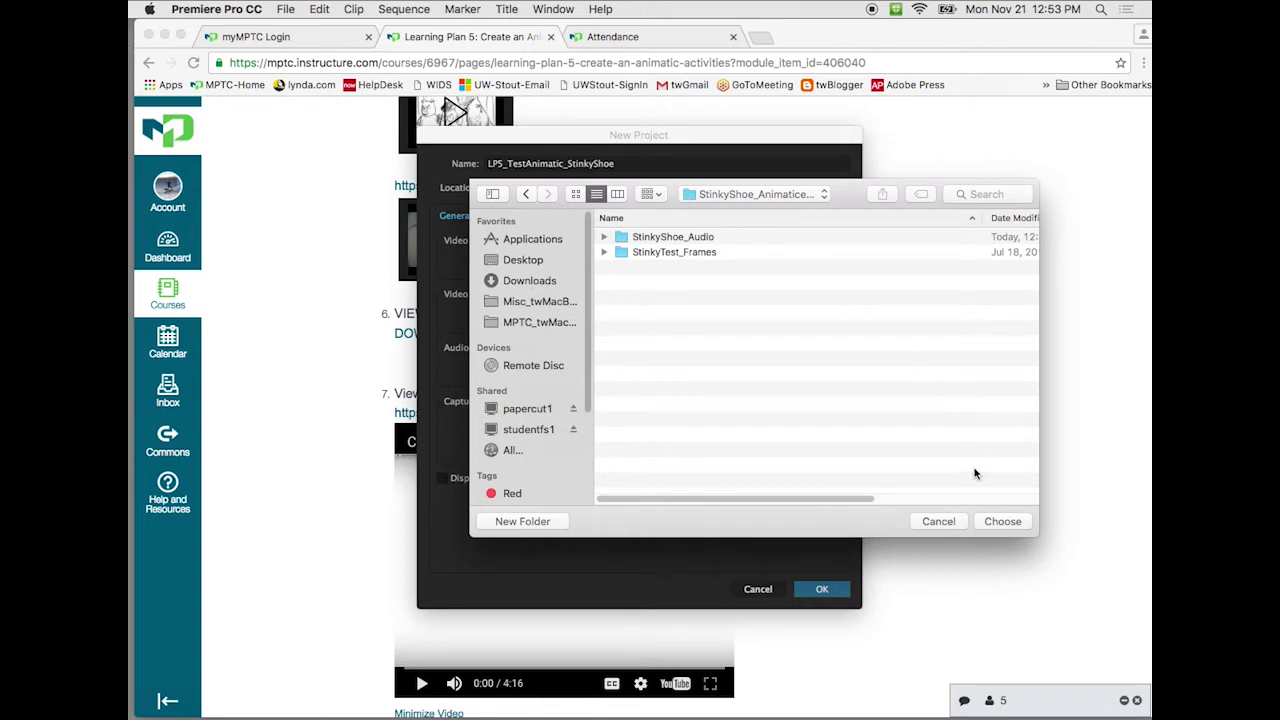
{"action": "left_click", "coordinate": [1002, 521]}
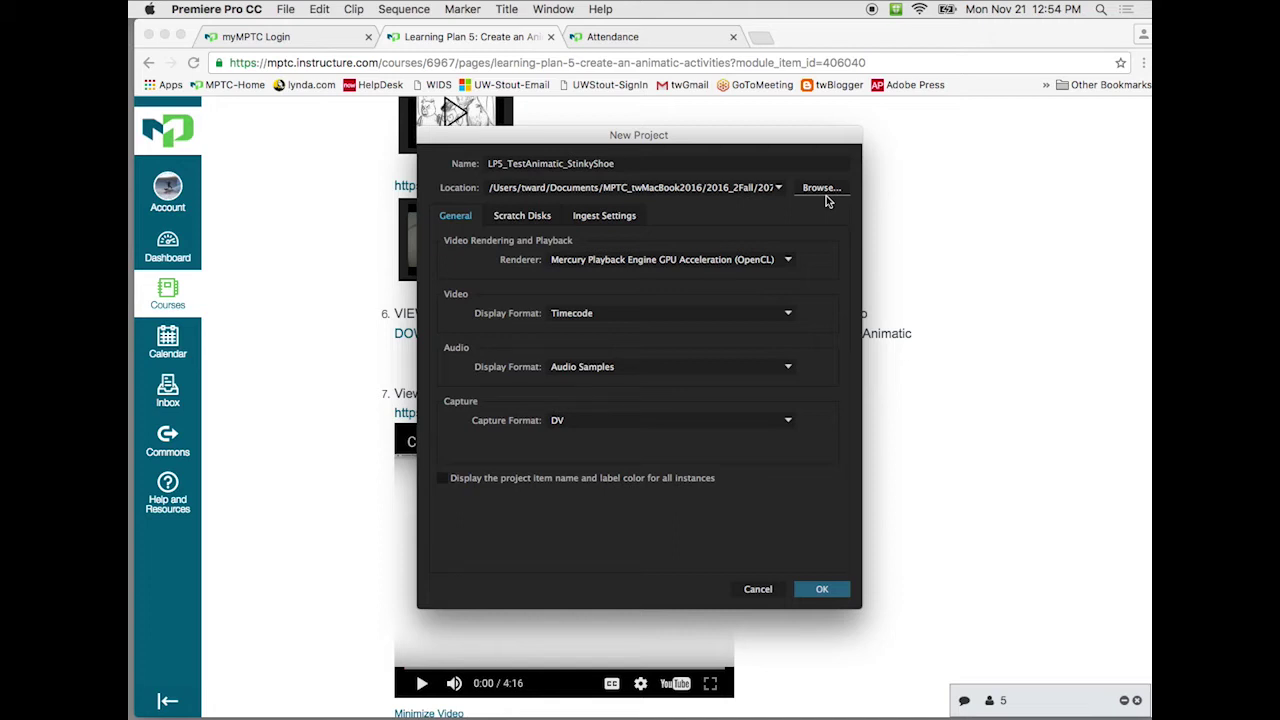
- Create the LP5_TestAnimatic_StinkyShoe project and show its Source monitor and empty Project bin
{"action": "left_click", "coordinate": [822, 590]}
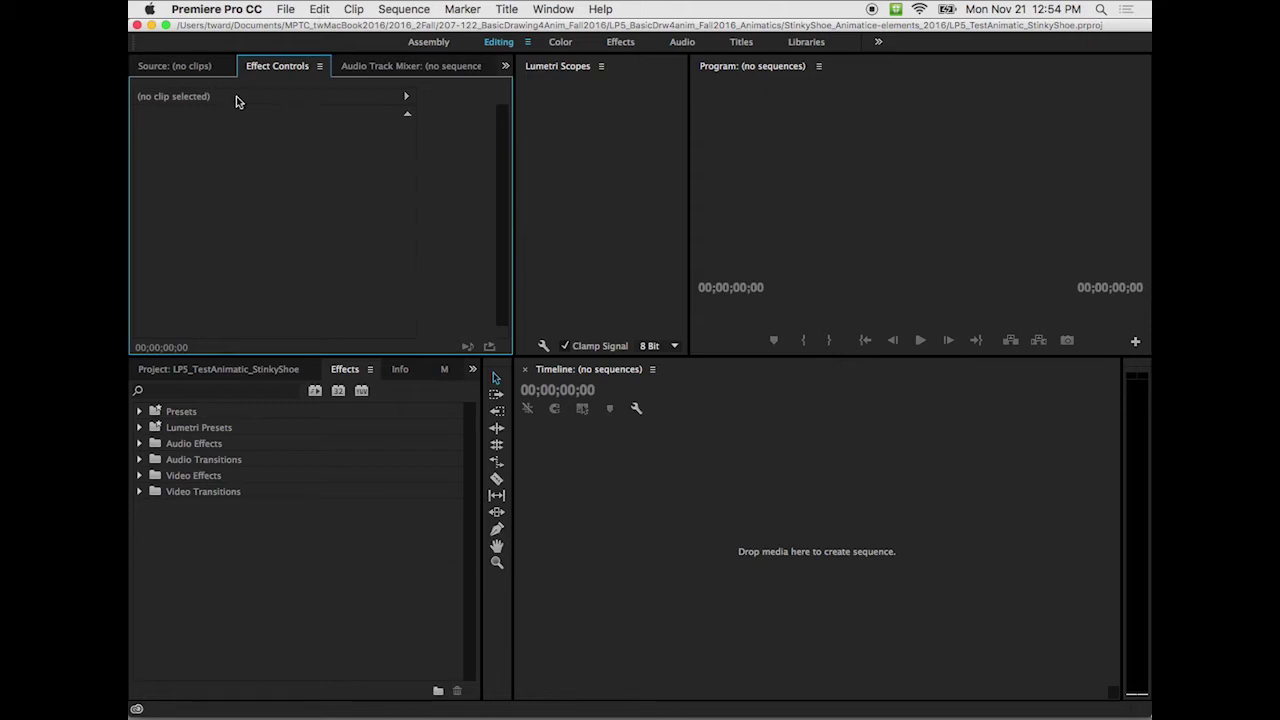
{"action": "left_click", "coordinate": [175, 67]}
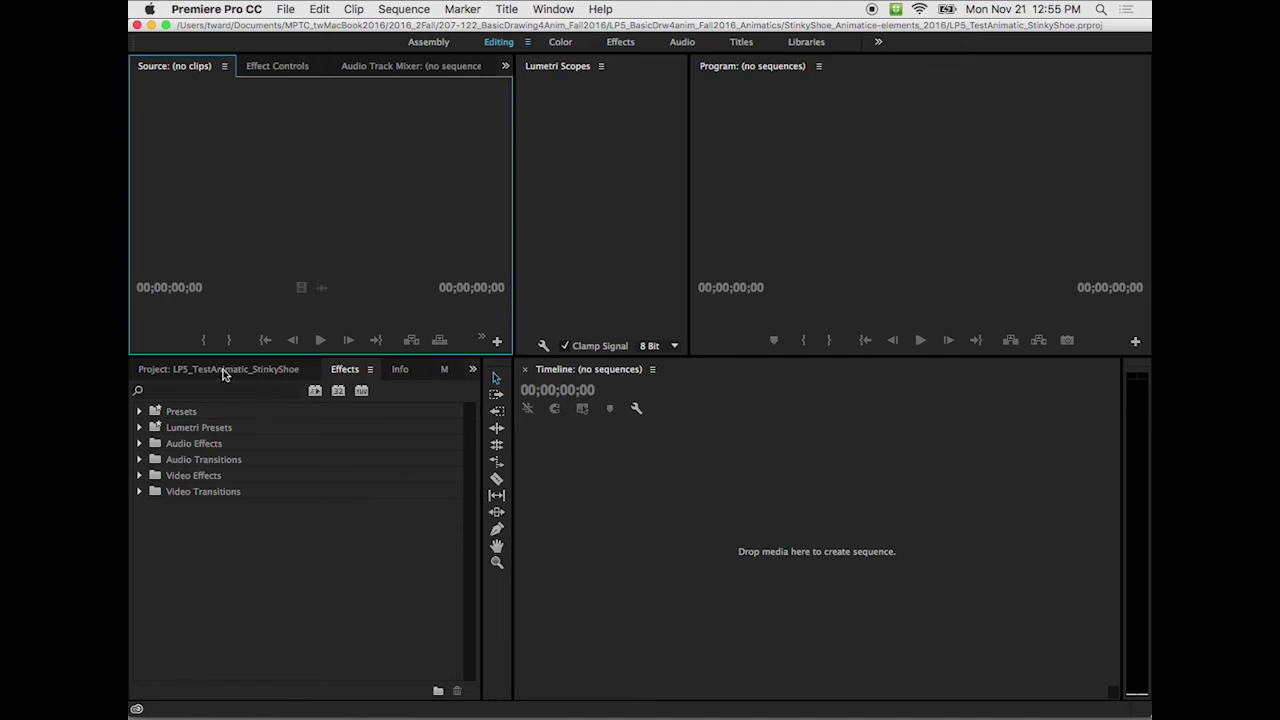
{"action": "left_click", "coordinate": [160, 372]}
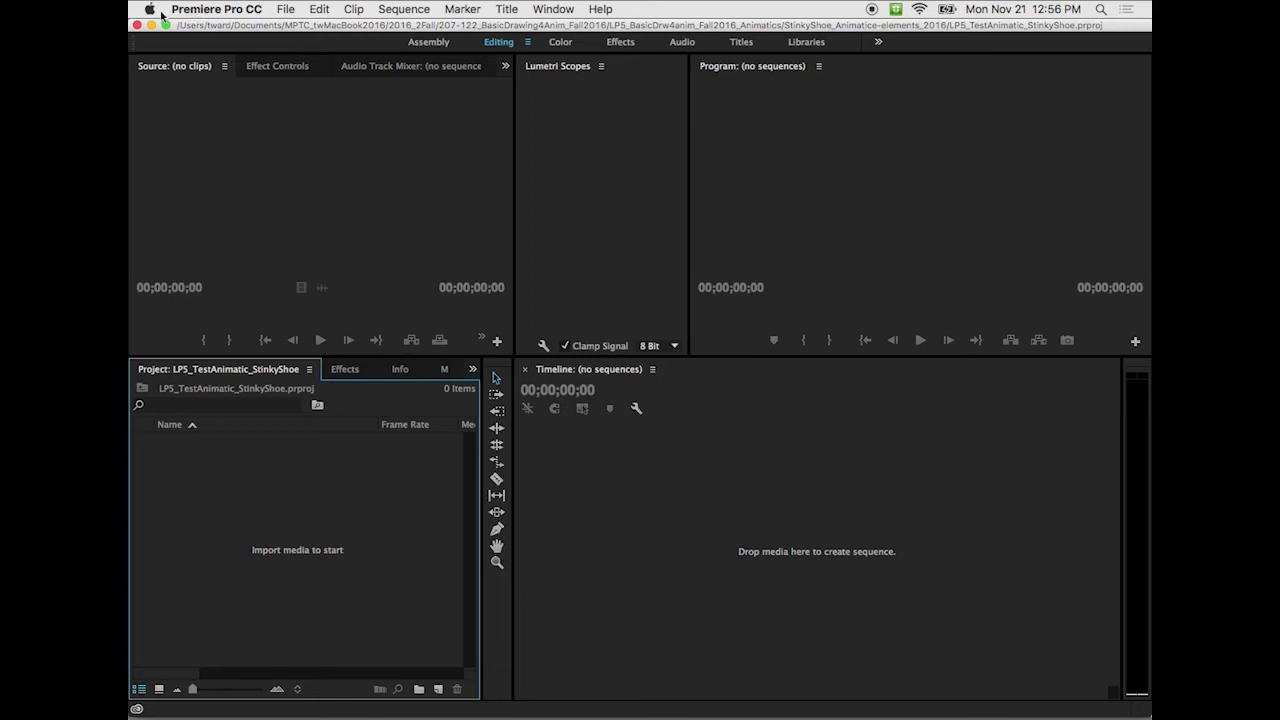
{"action": "left_click", "coordinate": [289, 12]}
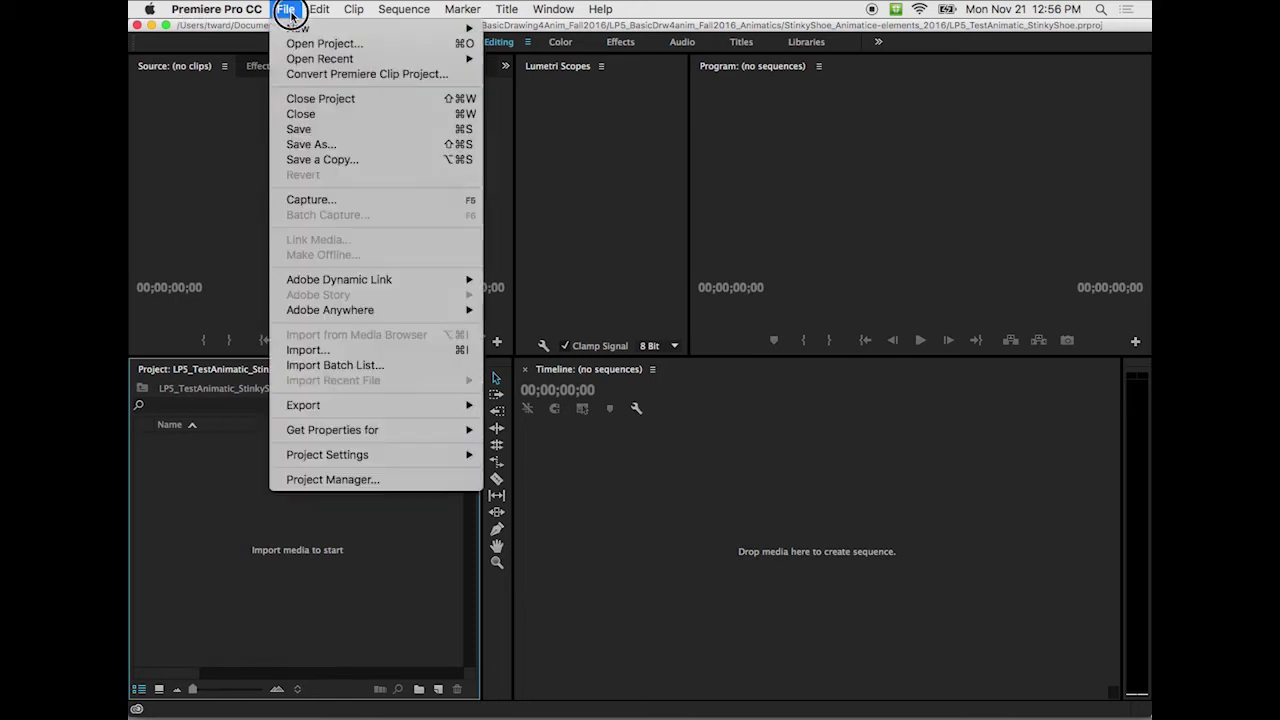
- Import both the StinkyShoe_Audio and StinkyTest_Frames folders together as project bins
{"action": "left_click", "coordinate": [317, 352]}
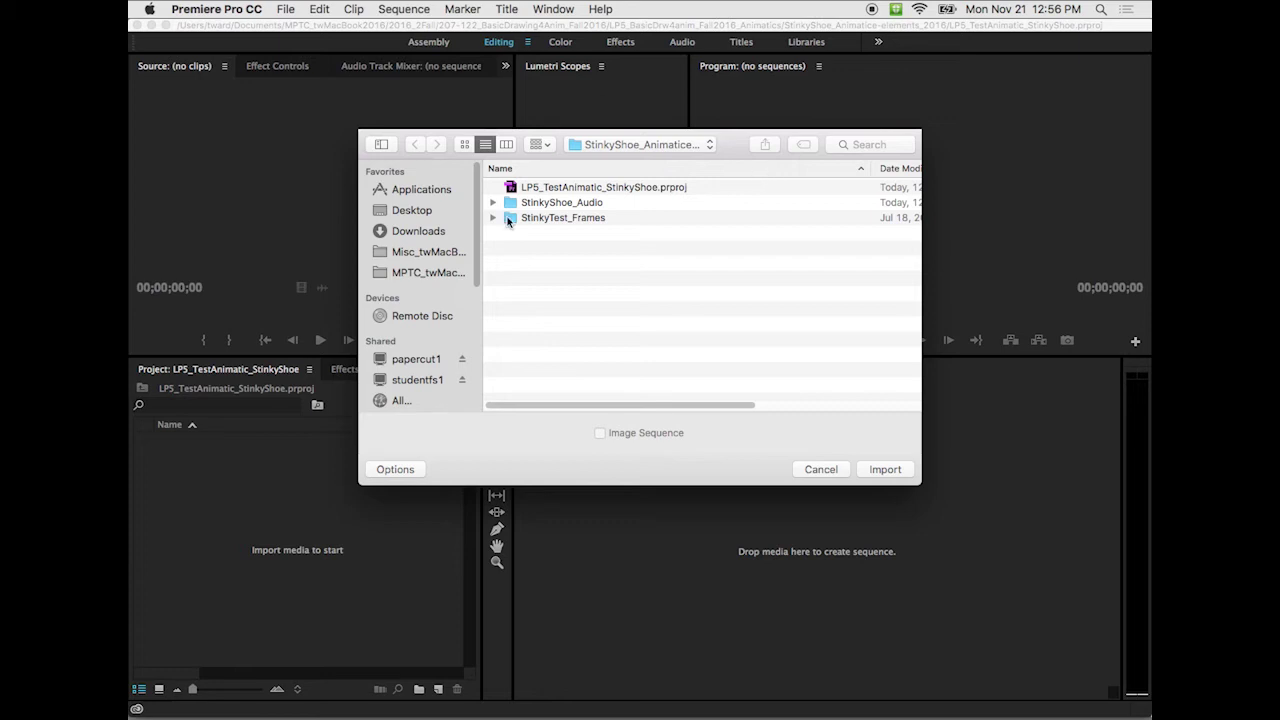
{"action": "left_click", "coordinate": [571, 204]}
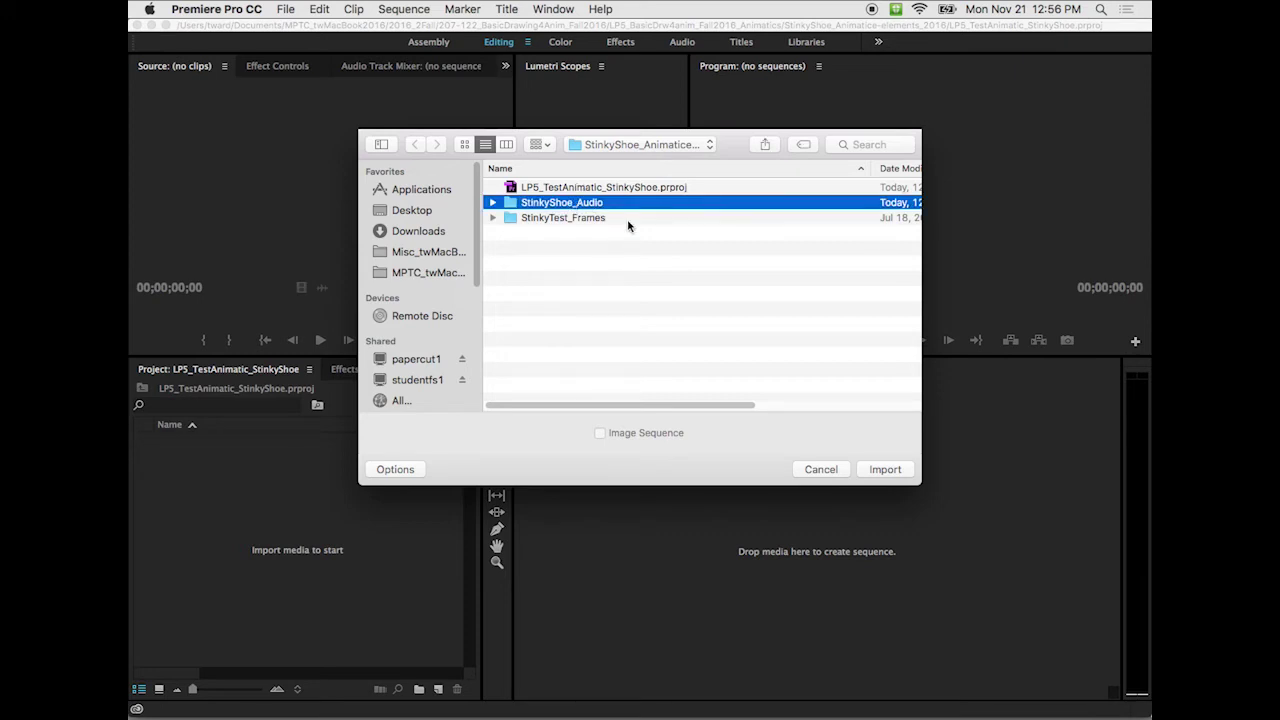
{"action": "left_click", "coordinate": [533, 217], "text": "shift"}
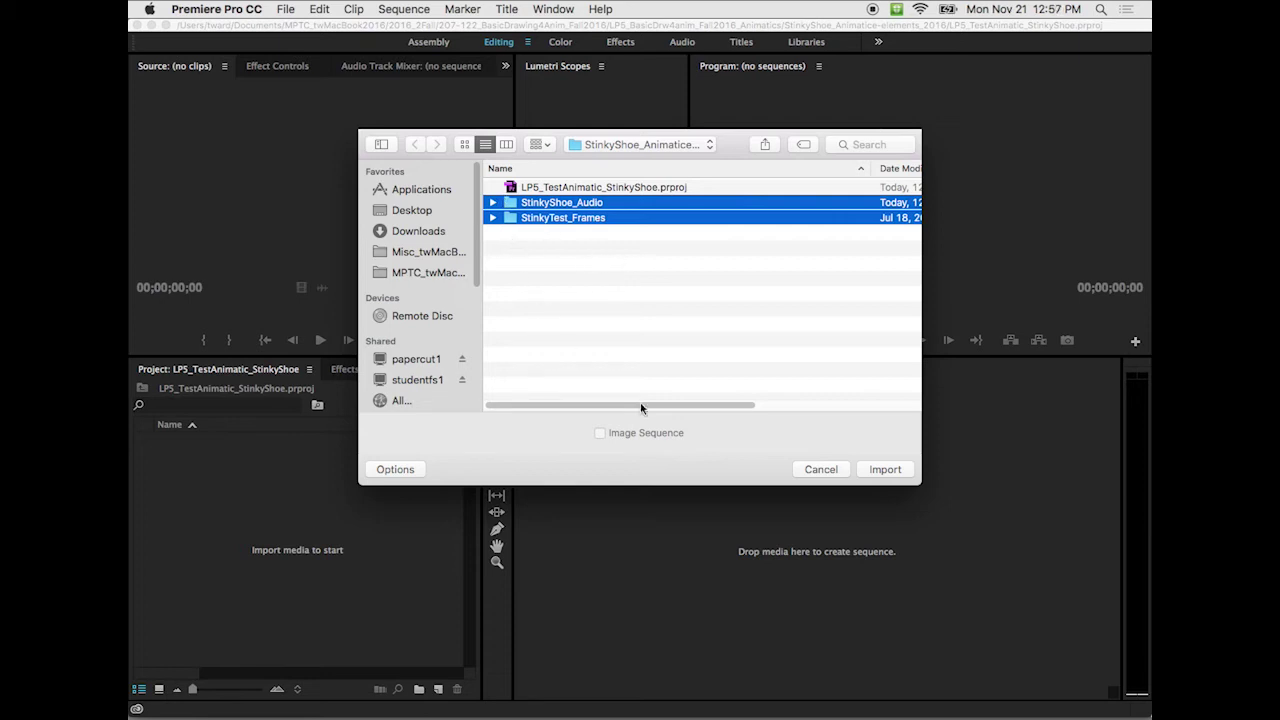
{"action": "left_click", "coordinate": [884, 470]}
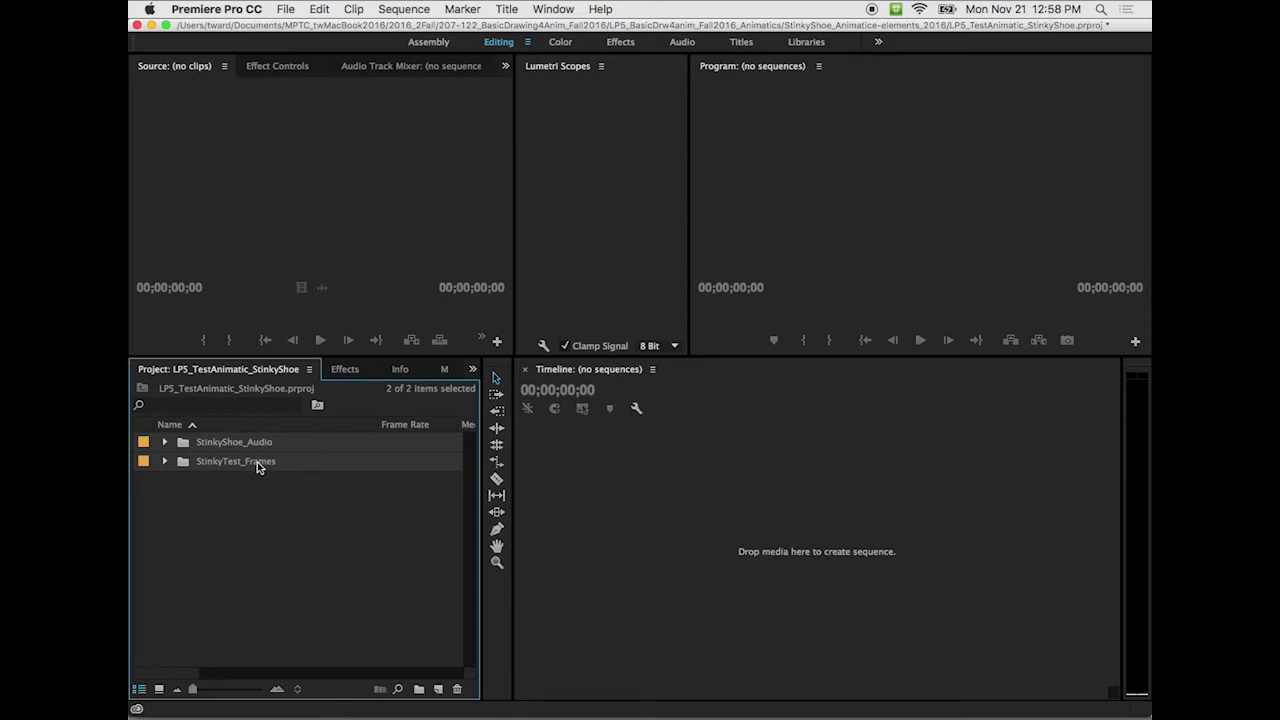
- Expand the StinkyTest_Frames bin and select StinkyTest_01.jpg through StinkyTest_08.jpg
{"action": "left_click", "coordinate": [165, 462]}
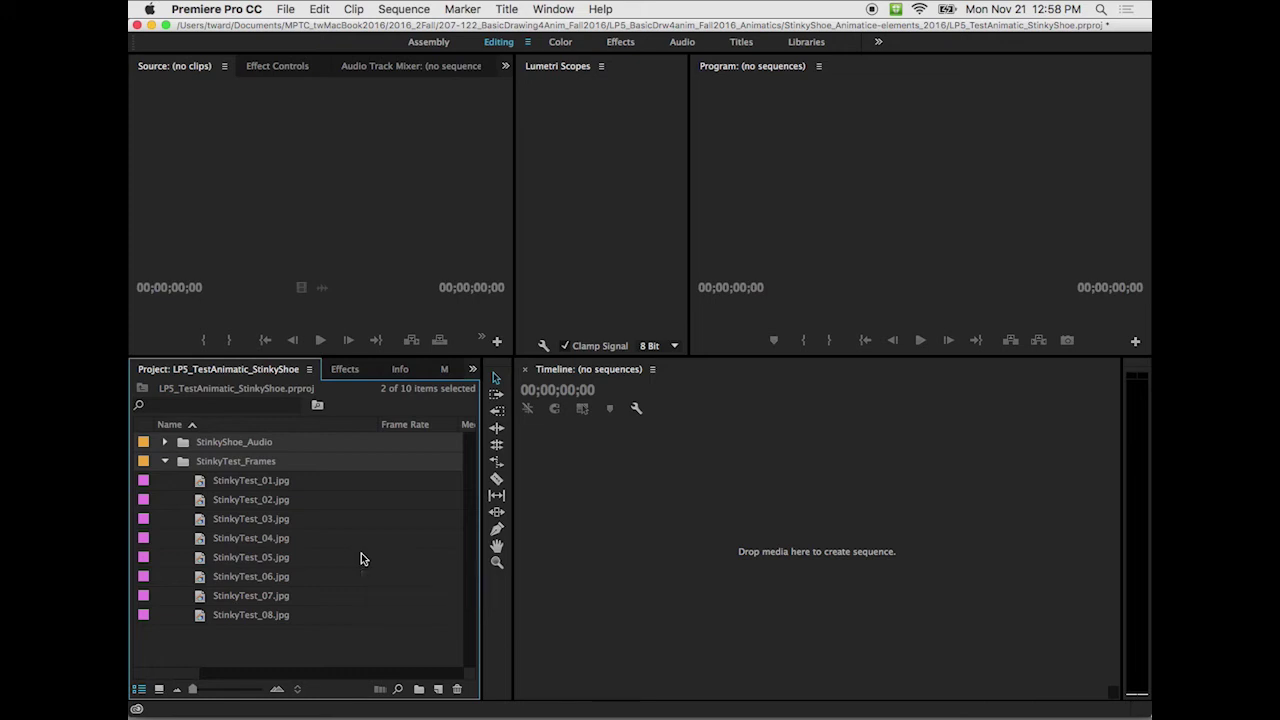
{"action": "left_click", "coordinate": [249, 480]}
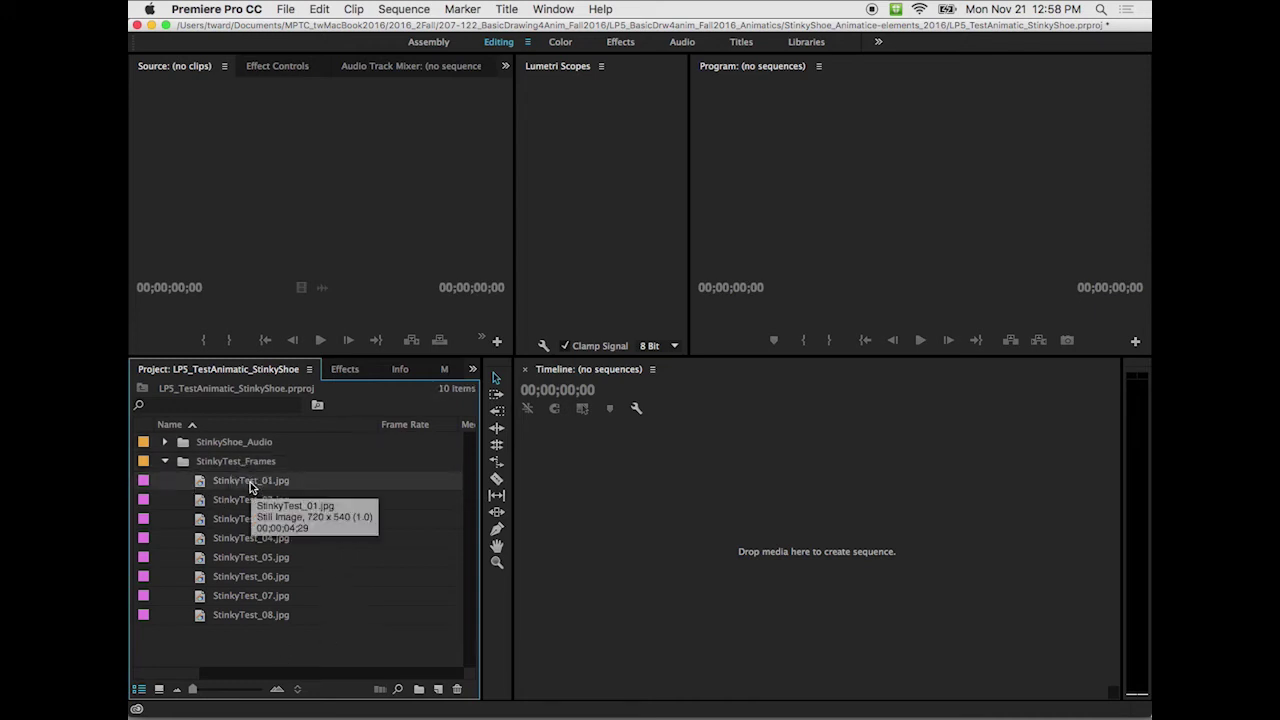
{"action": "left_click", "coordinate": [255, 617], "text": "shift"}
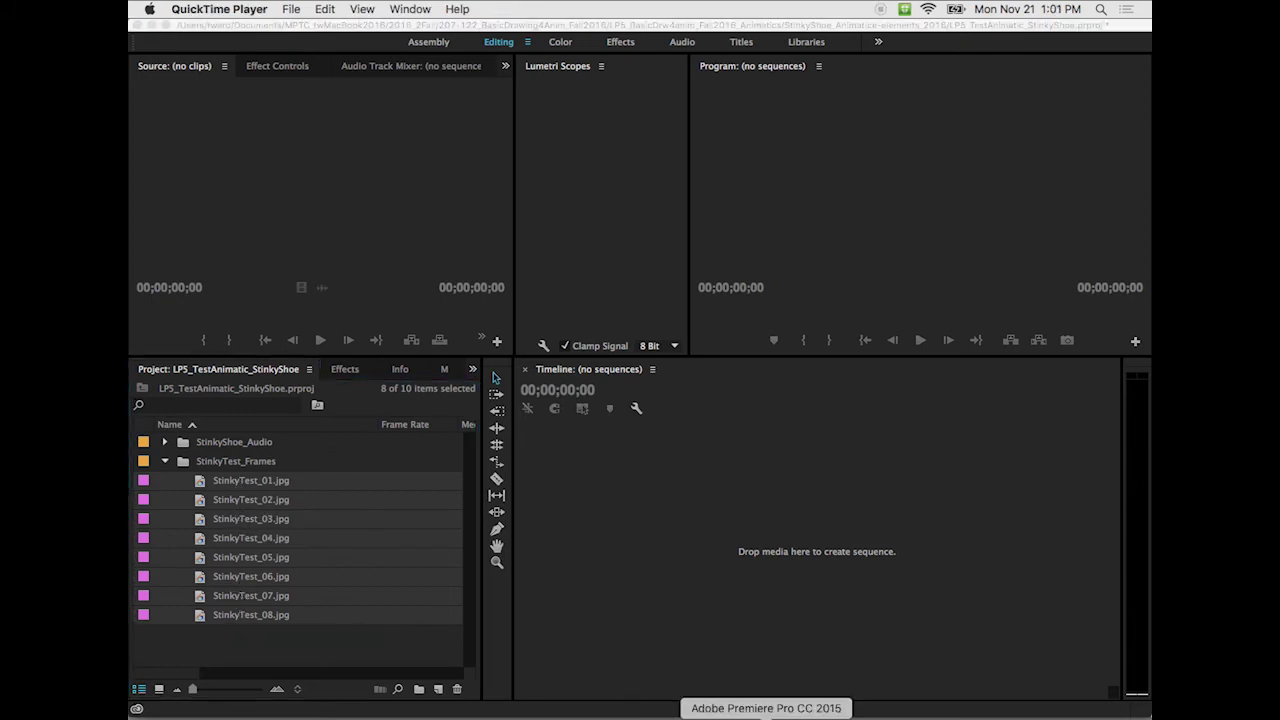
{"action": "left_click", "coordinate": [766, 716]}
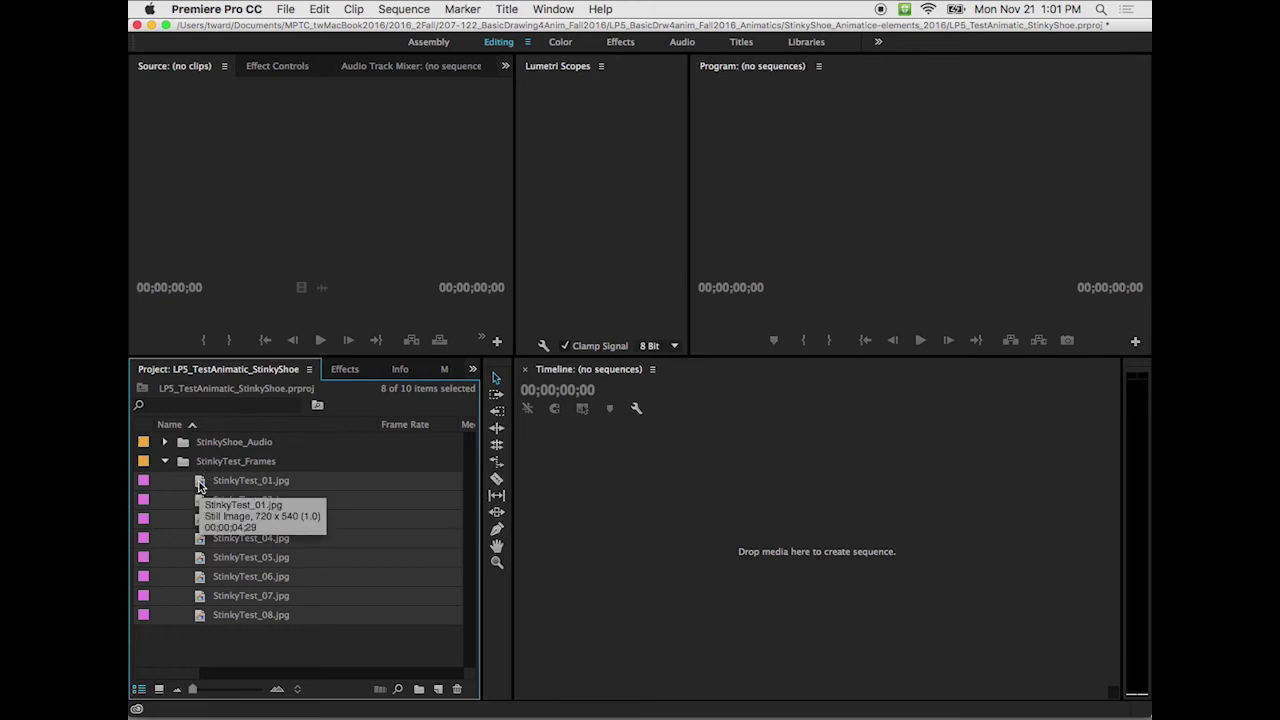
- Drag the eight selected stills onto the empty Timeline, creating a StinkyTest_08 sequence on V1
{"action": "left_click_drag", "start_coordinate": [199, 483], "coordinate": [769, 539]}
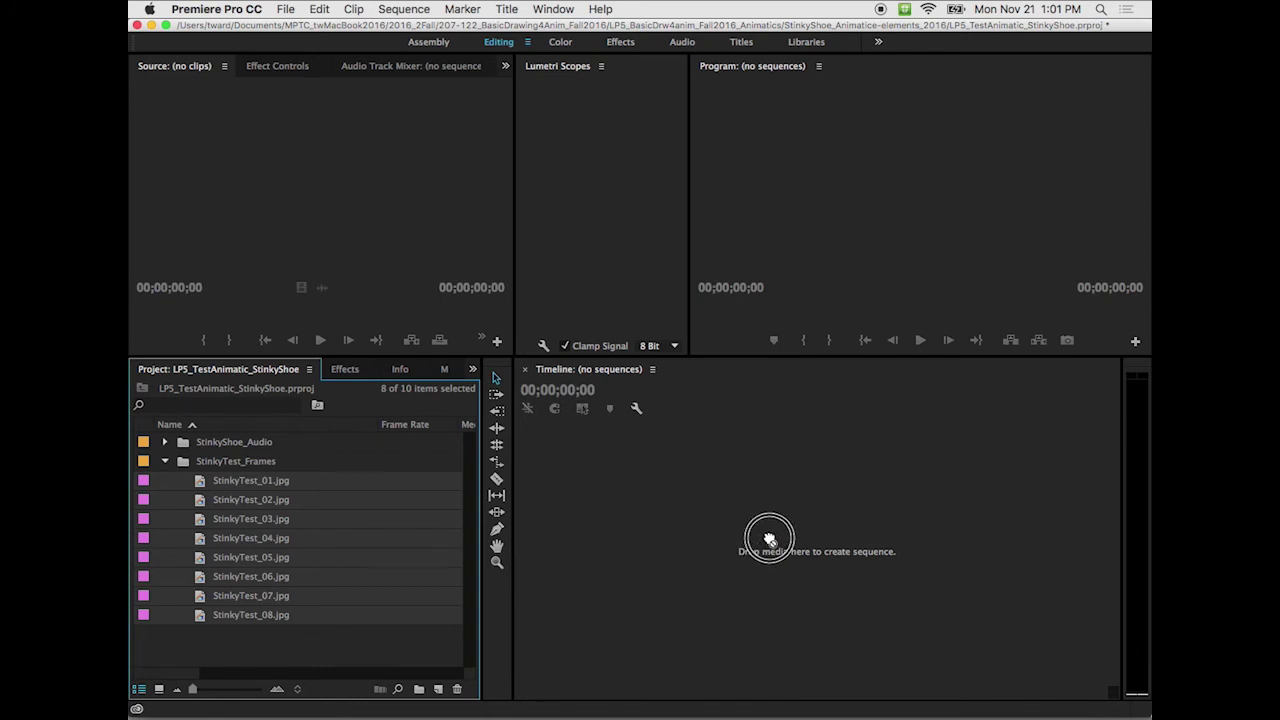
{"action": "left_click_drag", "start_coordinate": [769, 539], "coordinate": [769, 539]}
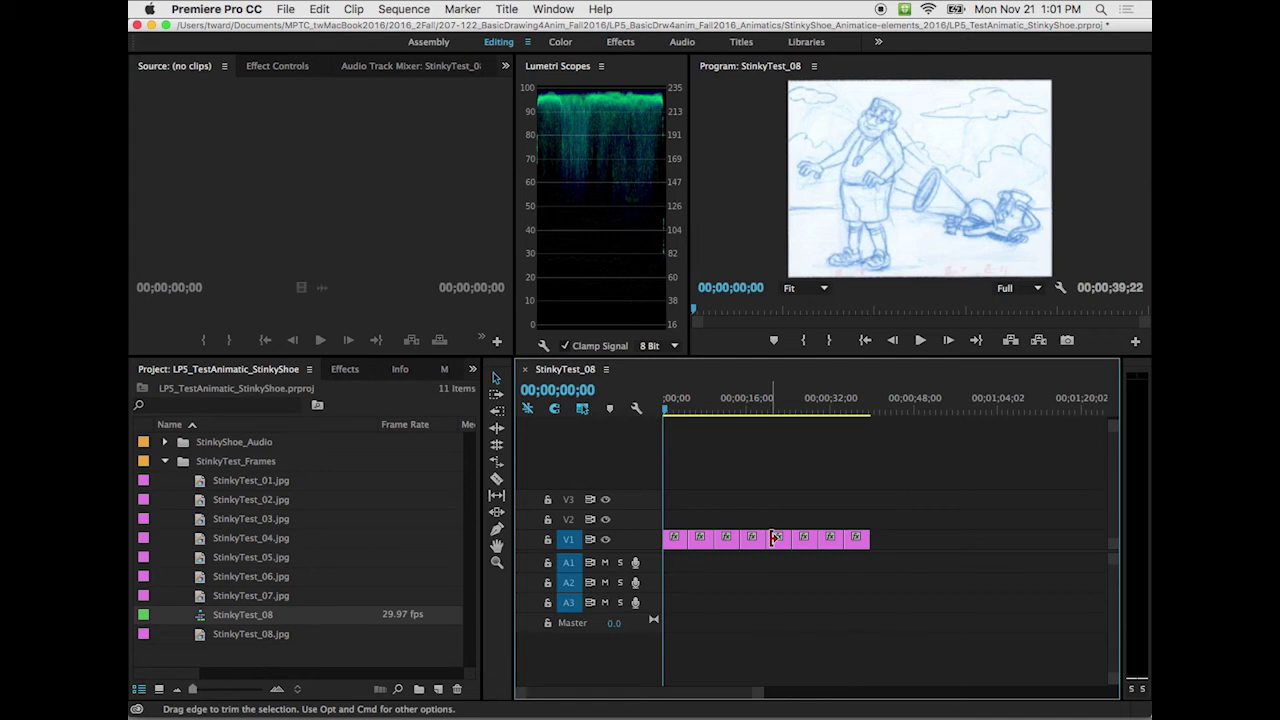
- Collapse the StinkyTest_Frames bin and rename sequence StinkyTest_08 to StinkyTest_Animatic
{"action": "left_click", "coordinate": [165, 461]}
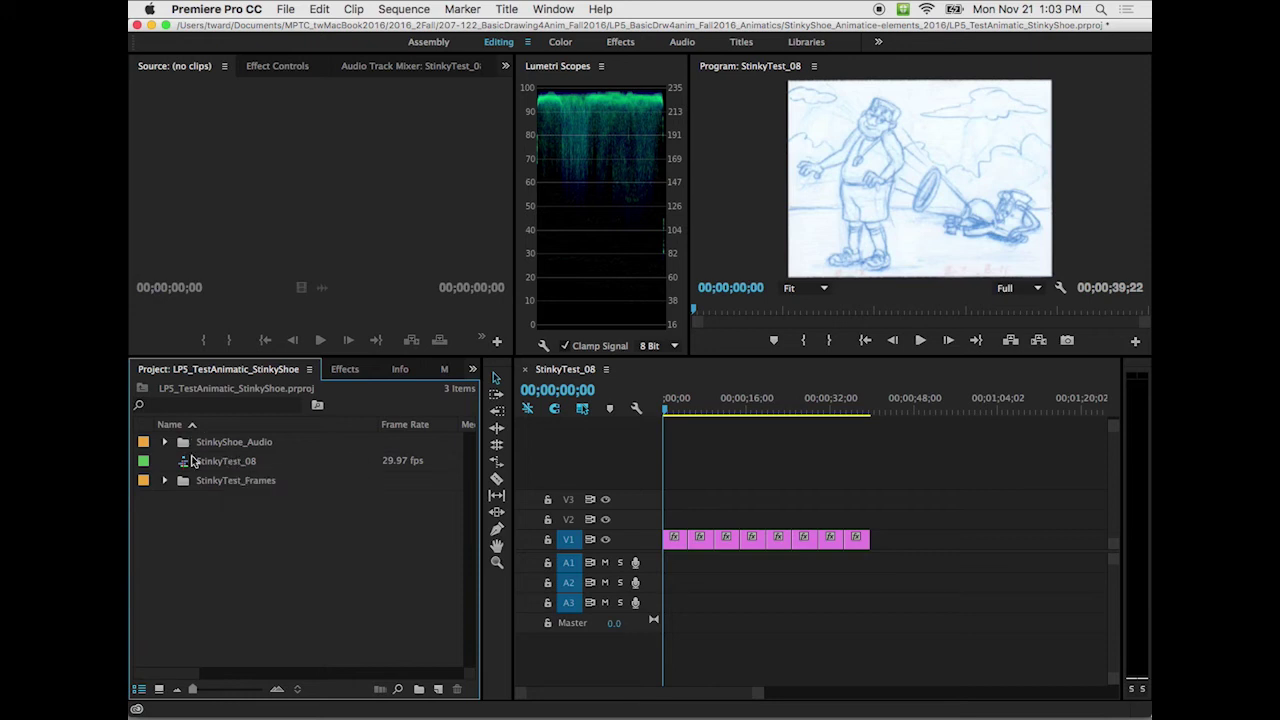
{"action": "left_click", "coordinate": [218, 468]}
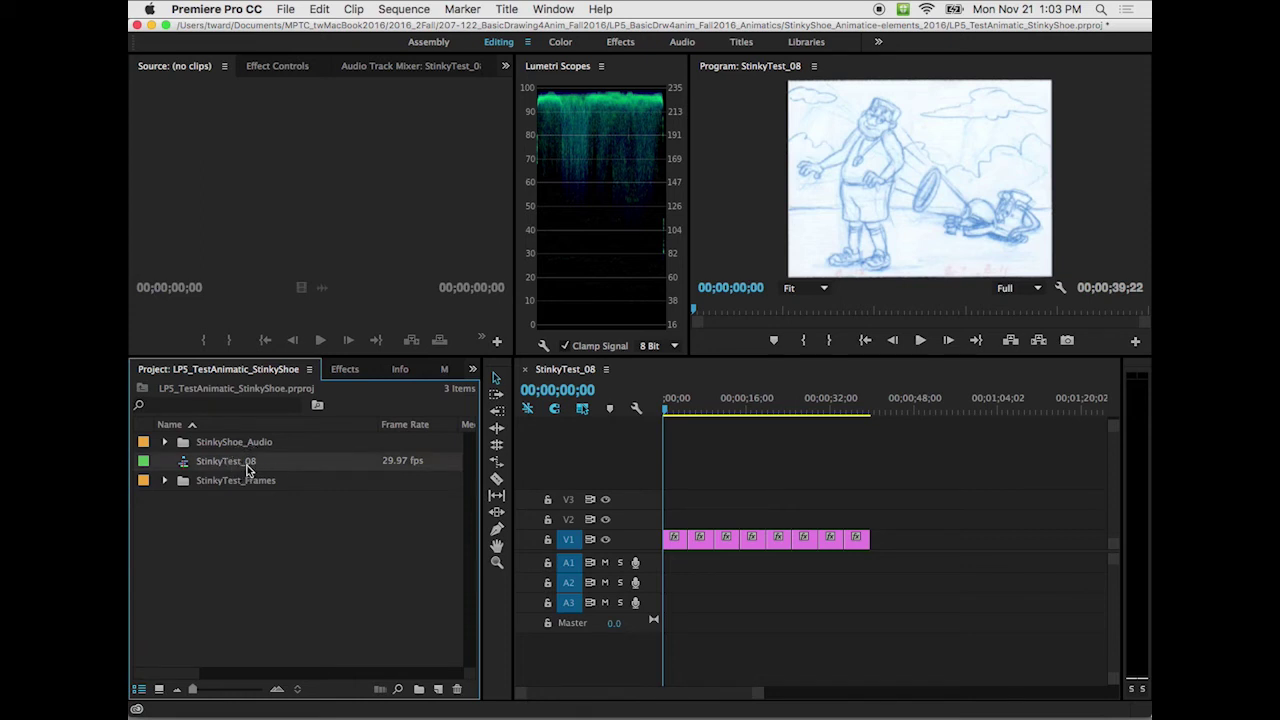
{"action": "left_click", "coordinate": [258, 468]}
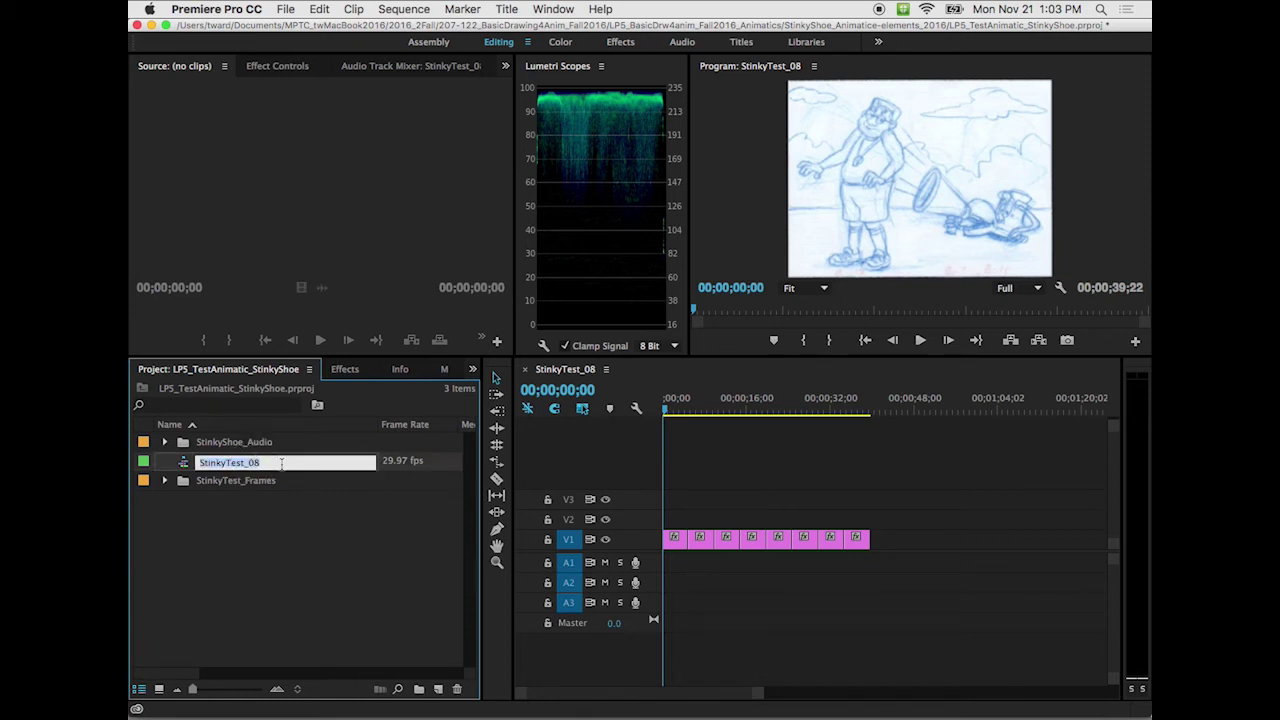
{"action": "left_click", "coordinate": [256, 463]}
{"action": "left_click_drag", "start_coordinate": [254, 463], "coordinate": [298, 463]}
{"action": "type", "text": "Animatic"}
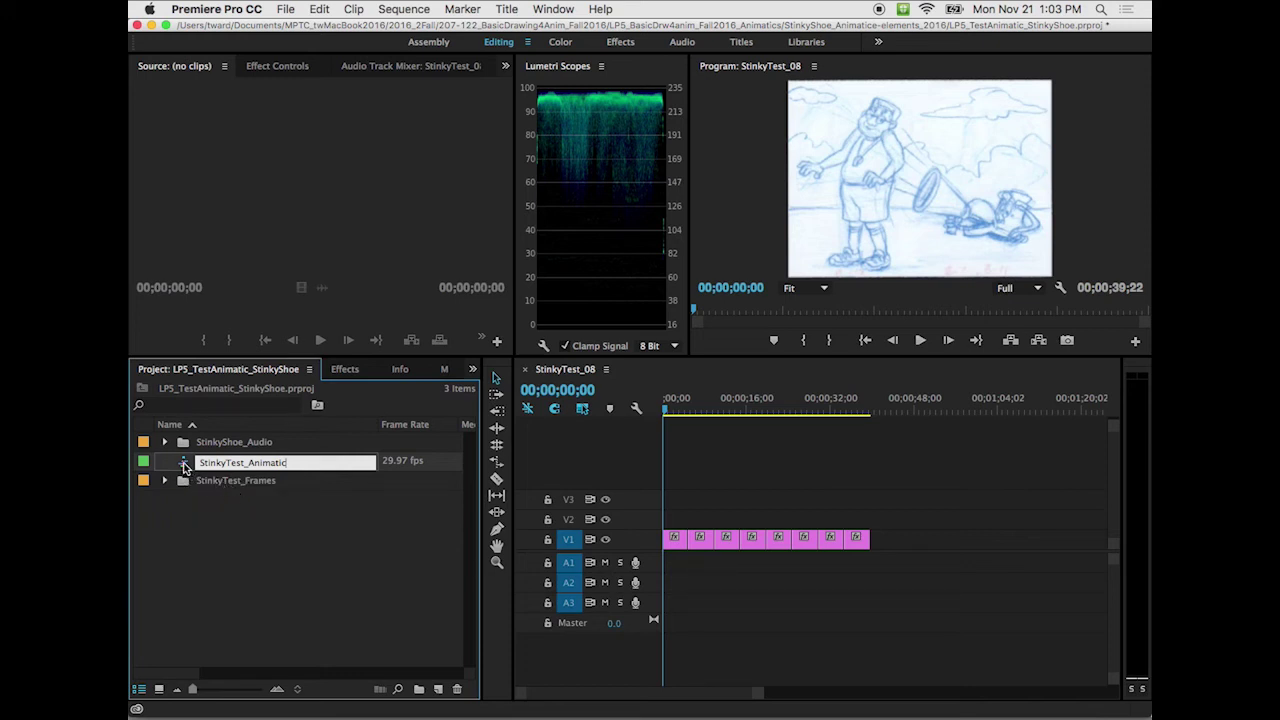
{"action": "left_click", "coordinate": [240, 532]}
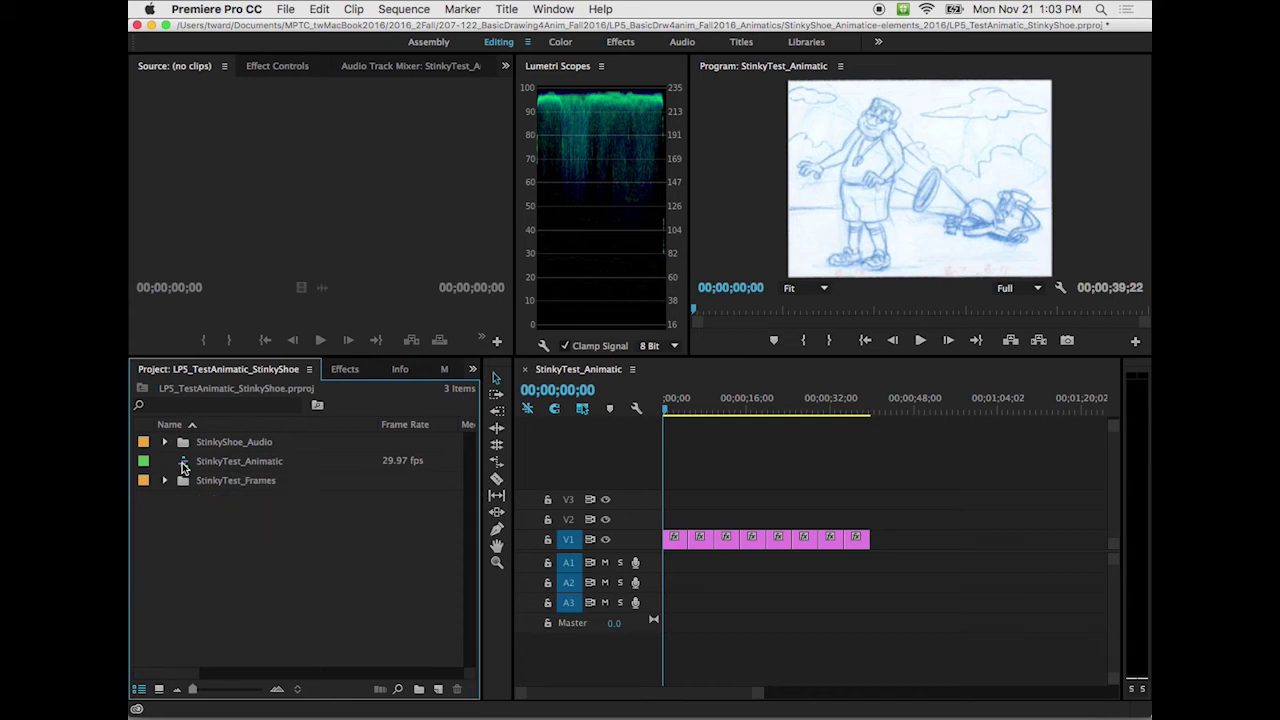
{"action": "left_click", "coordinate": [228, 461]}
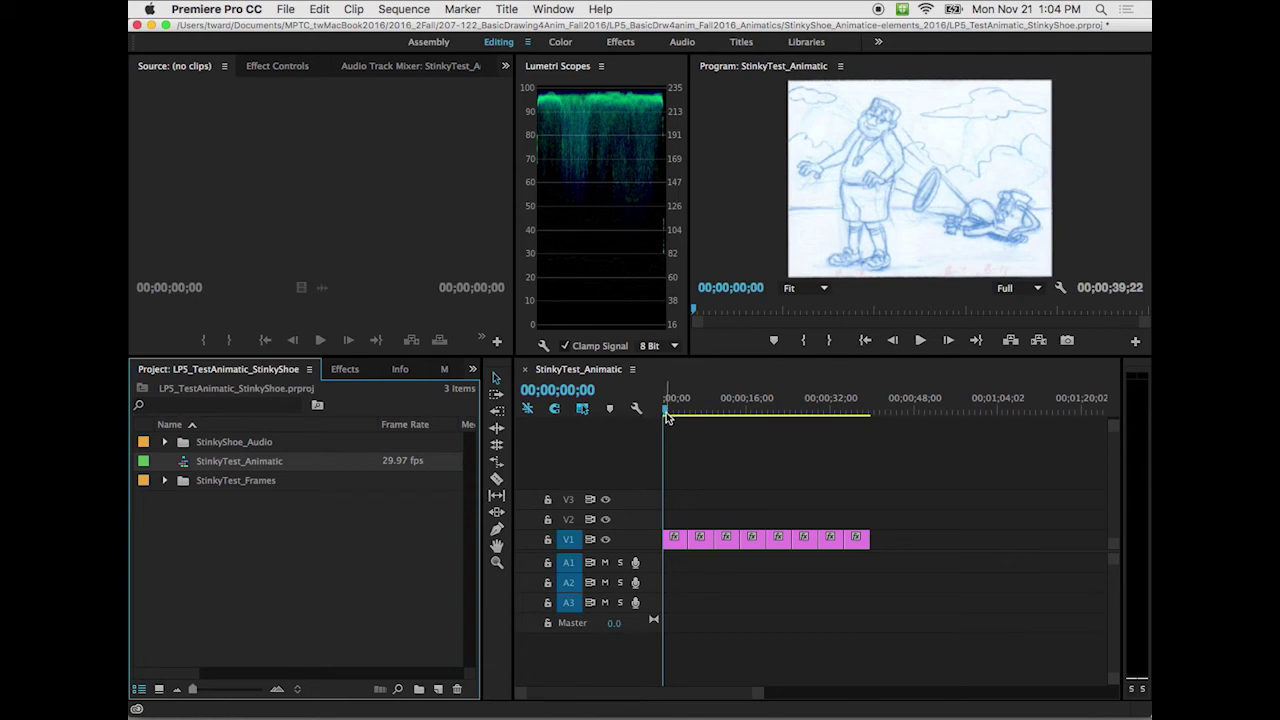
{"action": "mouse_move", "coordinate": [668, 414]}
{"action": "left_mouse_down"}
{"action": "mouse_move", "coordinate": [810, 420]}
{"action": "mouse_move", "coordinate": [842, 436]}
{"action": "mouse_move", "coordinate": [700, 440]}
{"action": "mouse_move", "coordinate": [871, 443]}
{"action": "mouse_move", "coordinate": [740, 409]}
{"action": "mouse_move", "coordinate": [643, 455]}
{"action": "left_mouse_up"}
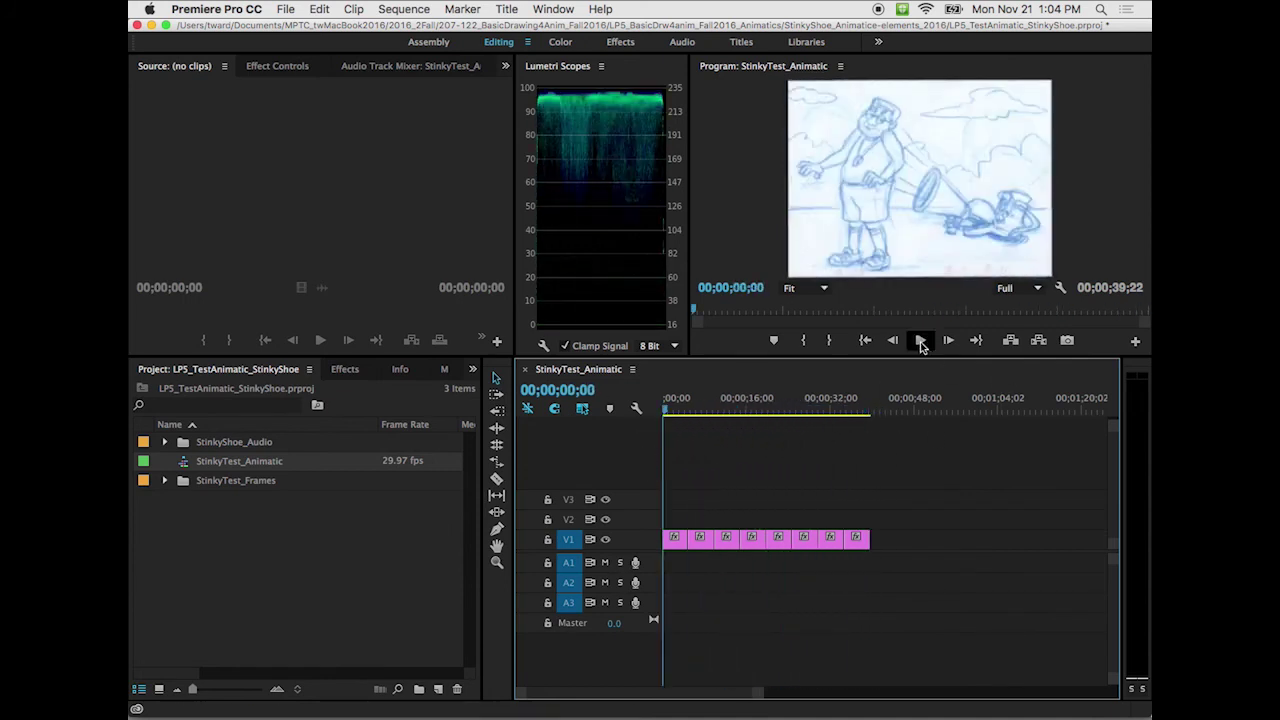
{"action": "left_click", "coordinate": [920, 341]}
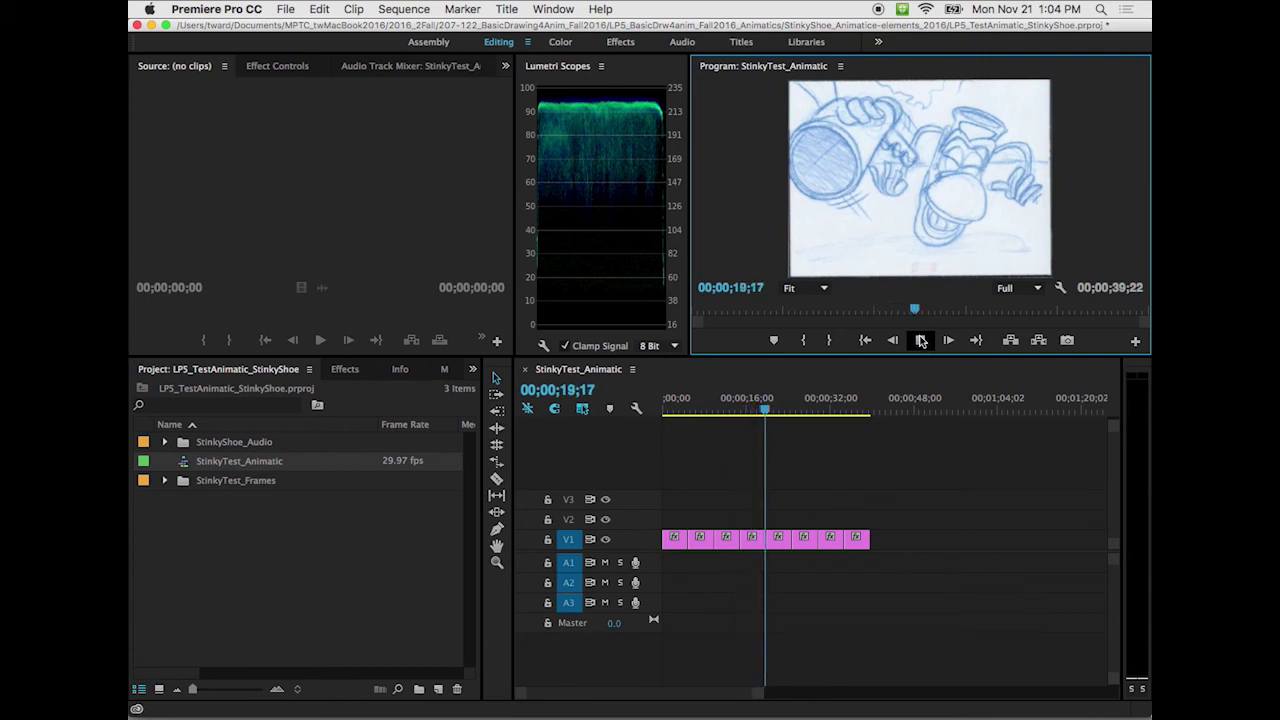
{"action": "left_click", "coordinate": [921, 341]}
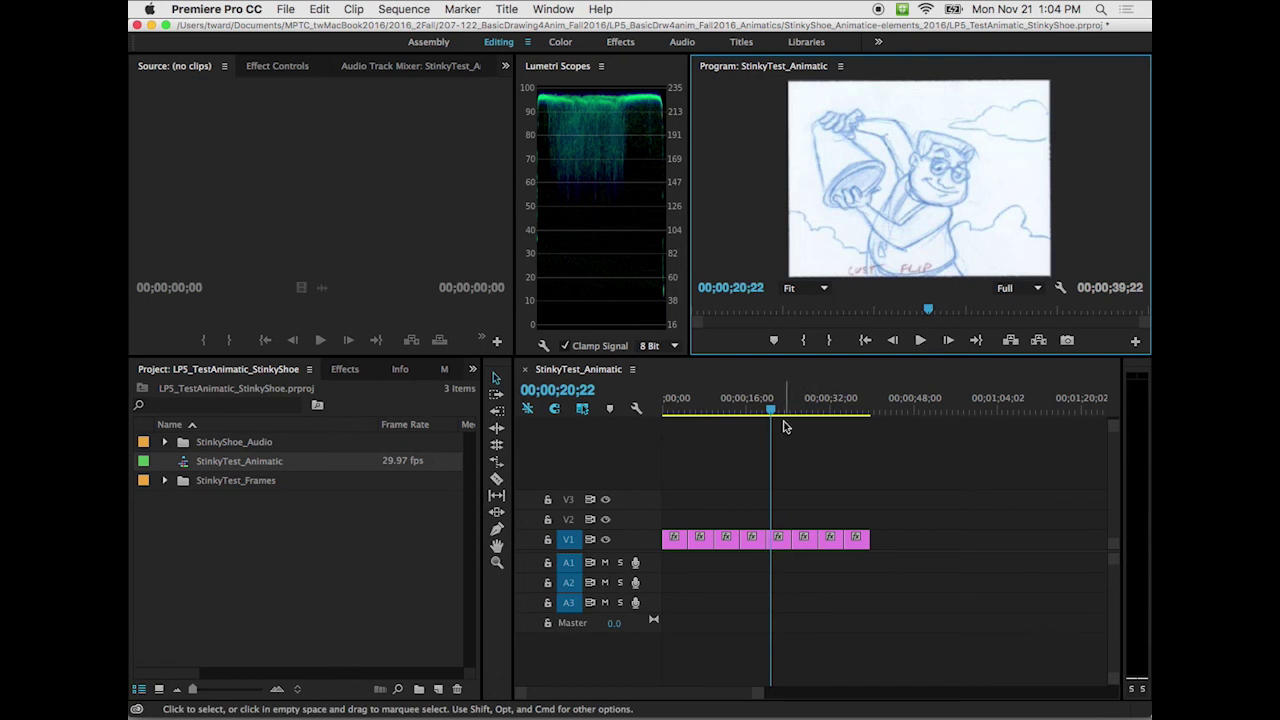
{"action": "left_click", "coordinate": [655, 412]}
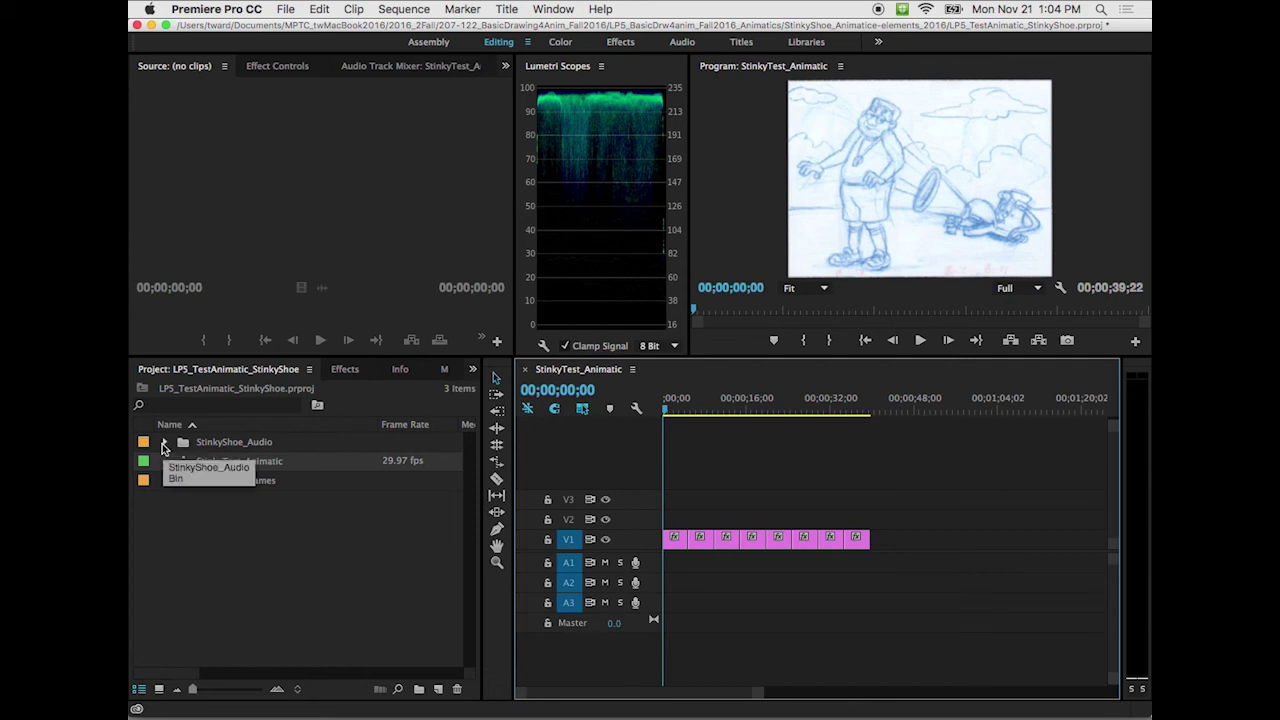
- Expand the StinkyShoe_Audio bin and select the GA_LICA_SC04_0912.WAV dialogue file
{"action": "left_click", "coordinate": [165, 445]}
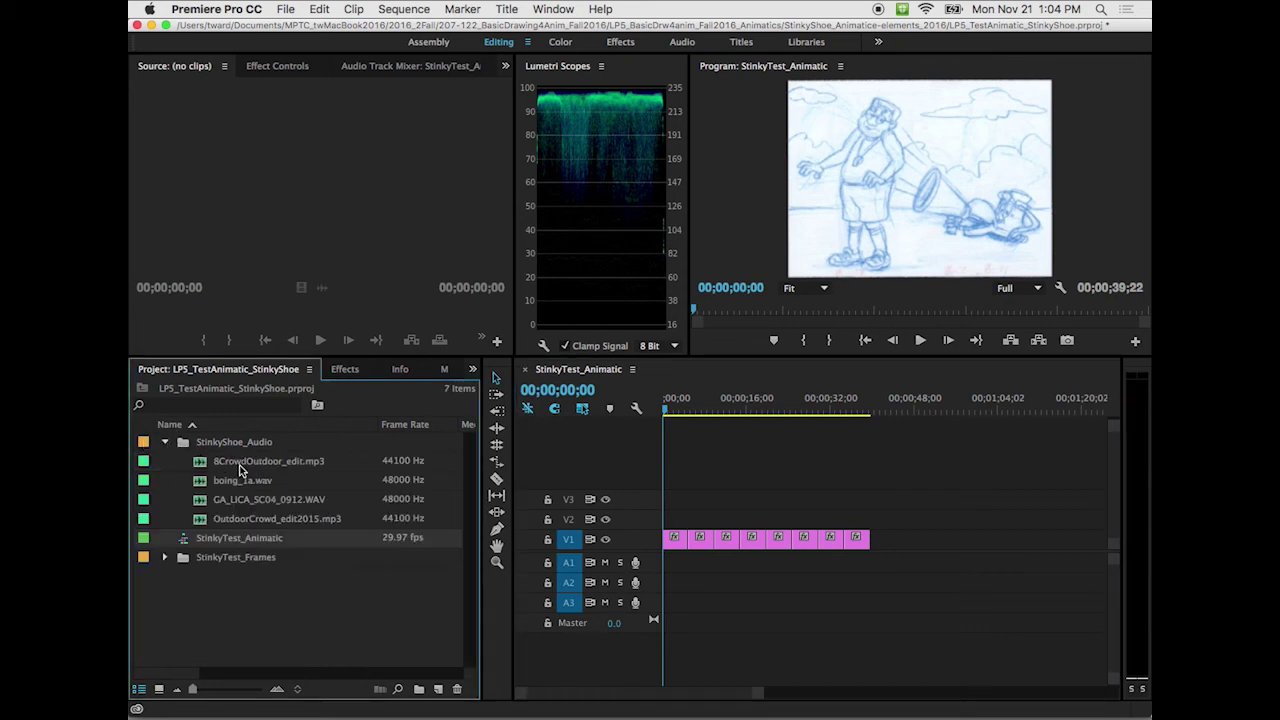
{"action": "left_click", "coordinate": [221, 504]}
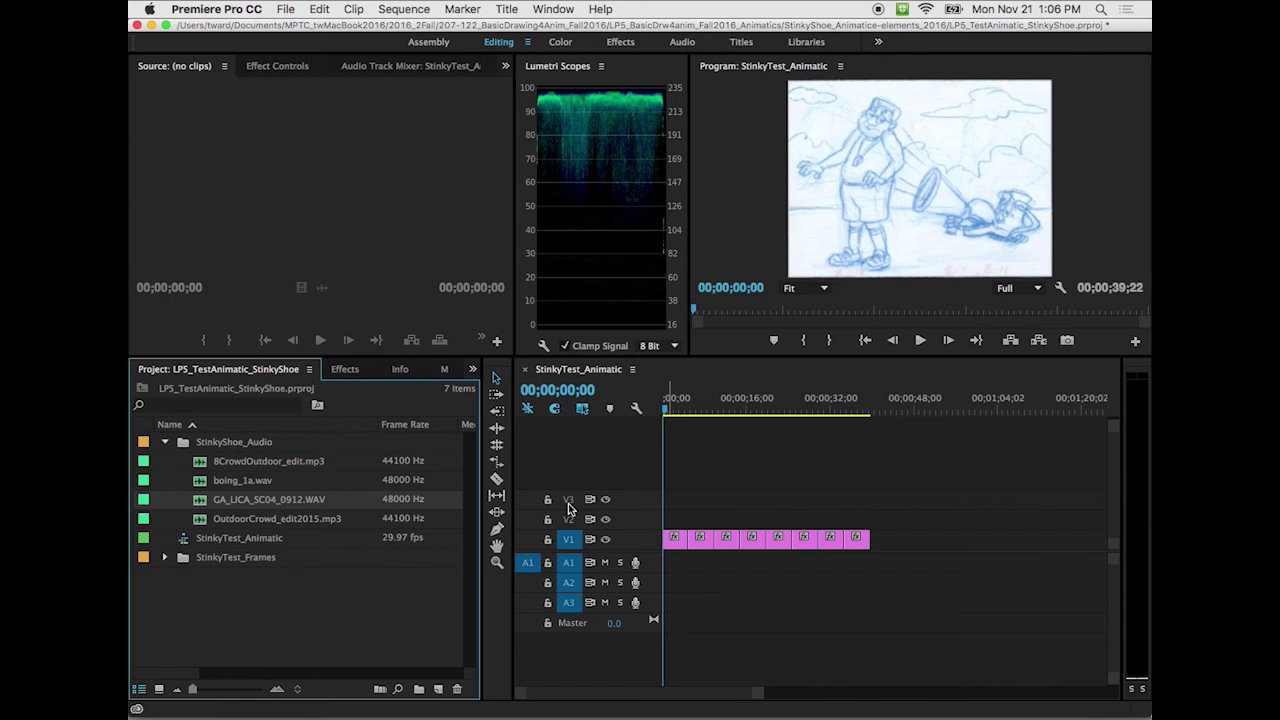
{"action": "right_click", "coordinate": [626, 499]}
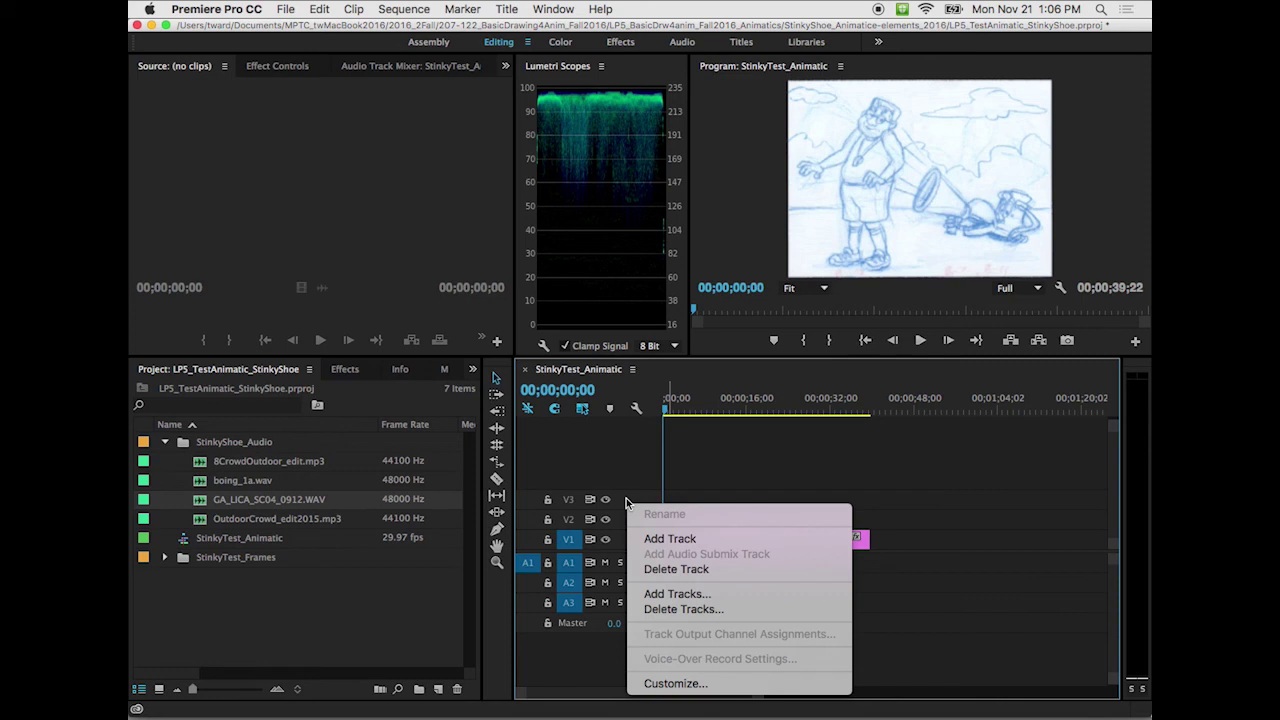
- Close the track options menu without adding tracks and enable targeting on A1
{"action": "left_click", "coordinate": [615, 503]}
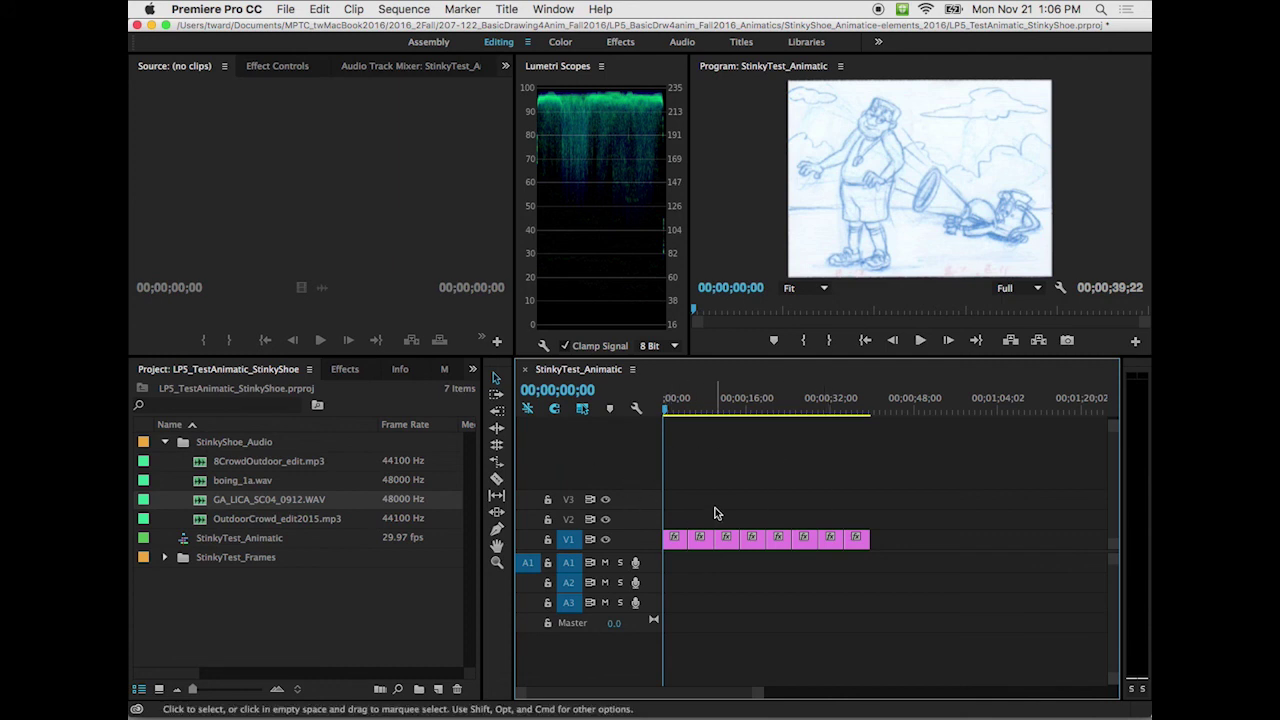
{"action": "left_click", "coordinate": [567, 563]}
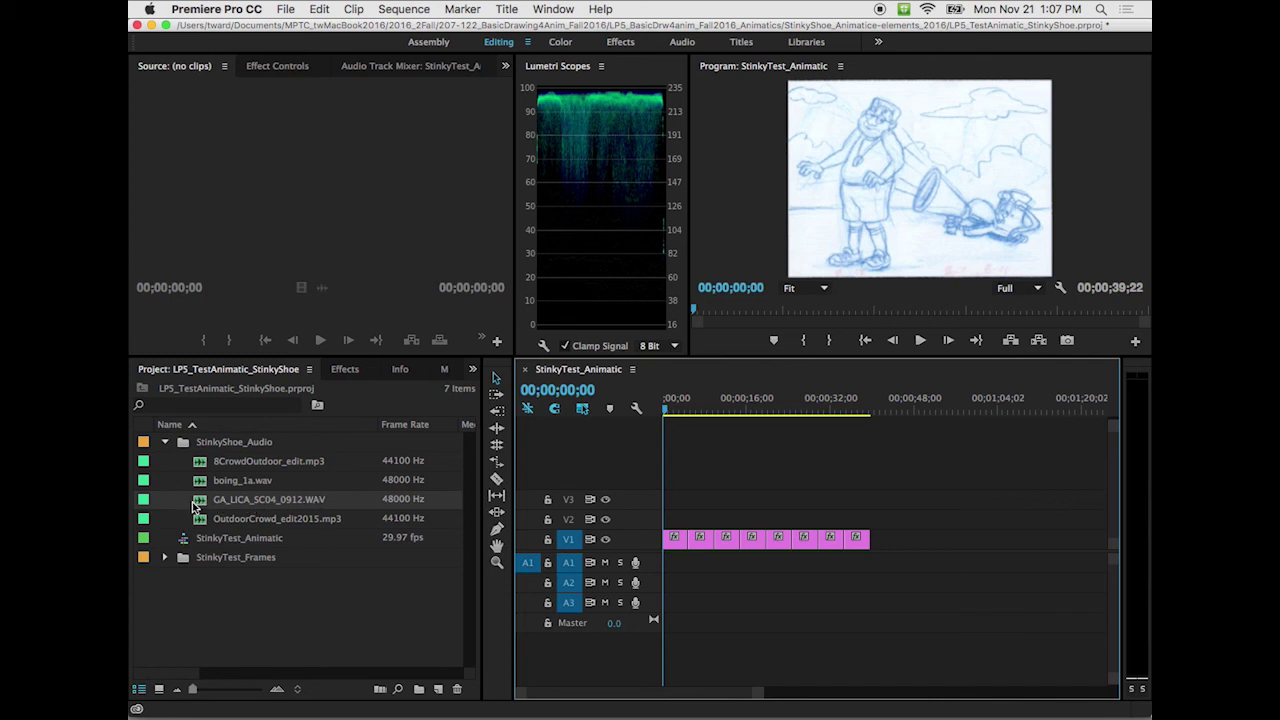
- Drag GA_LICA_SC04_0912.WAV onto track A1, aligned to 00;00;00;00 beneath the stills
{"action": "left_click", "coordinate": [199, 507]}
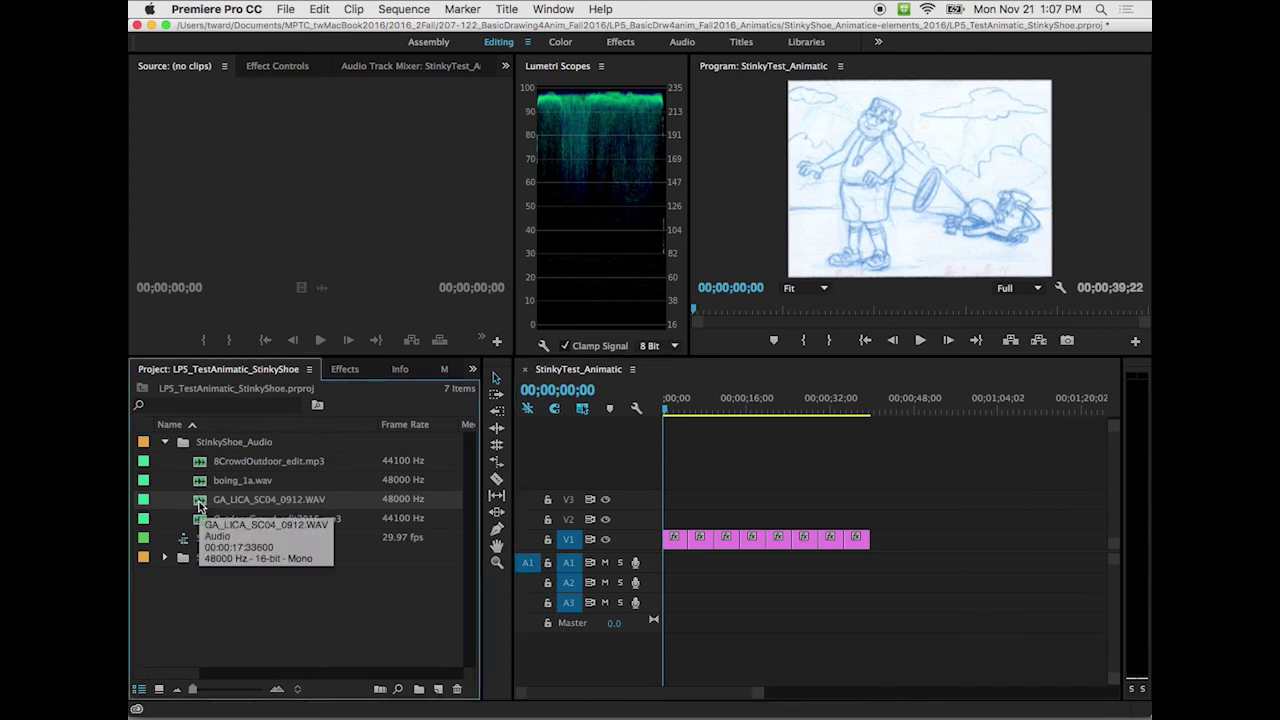
{"action": "left_click_drag", "start_coordinate": [199, 503], "coordinate": [661, 561]}
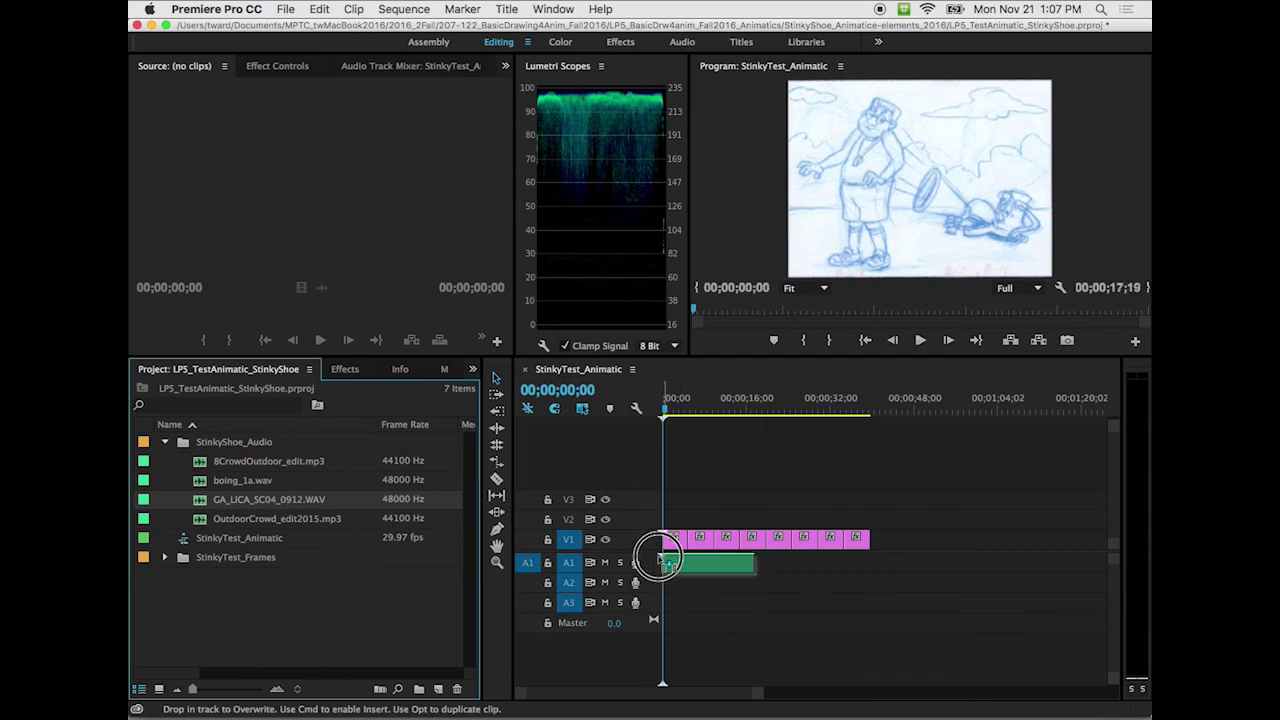
{"action": "mouse_move", "coordinate": [660, 559]}
{"action": "left_mouse_down"}
{"action": "mouse_move", "coordinate": [699, 563]}
{"action": "mouse_move", "coordinate": [660, 567]}
{"action": "left_mouse_up"}
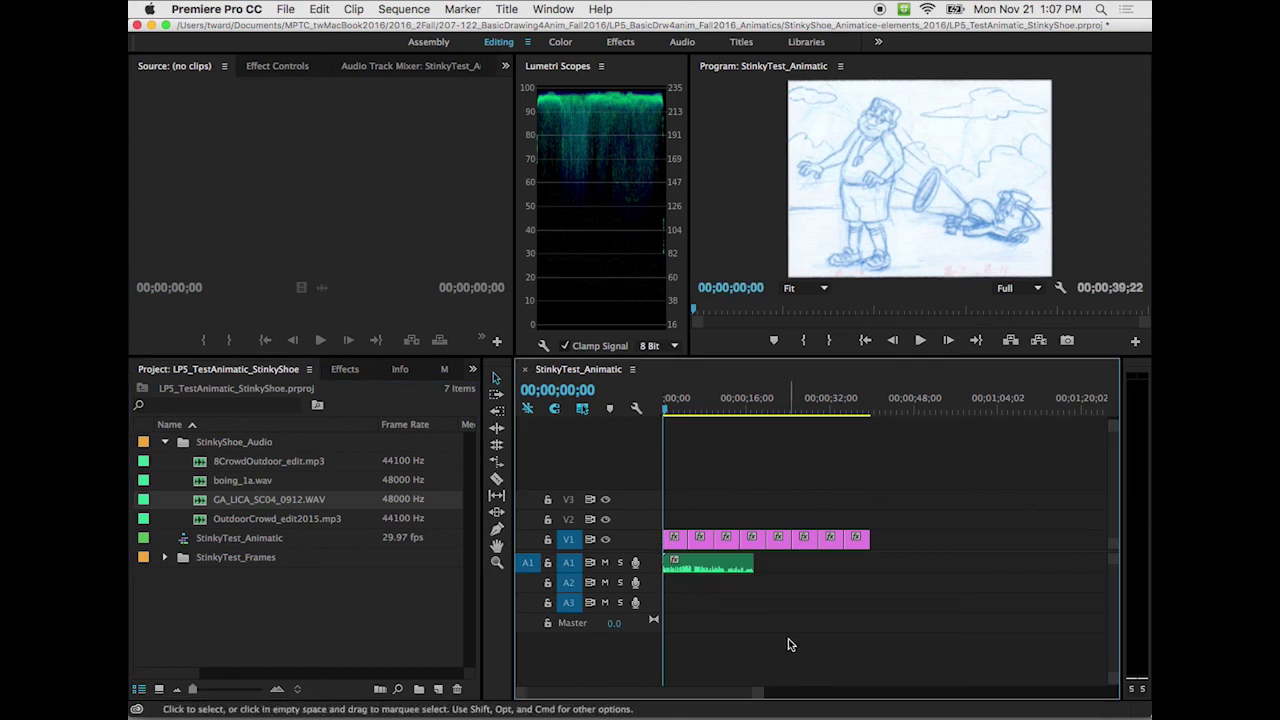